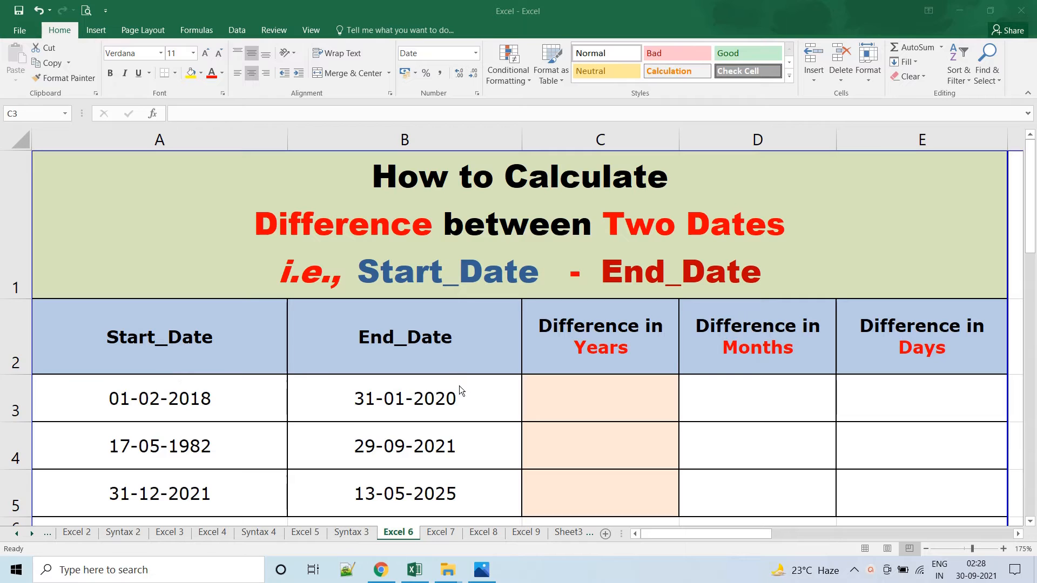
Review the Start_Date and End_Date columns and the empty difference columns for years, months and days.
click(184, 347)
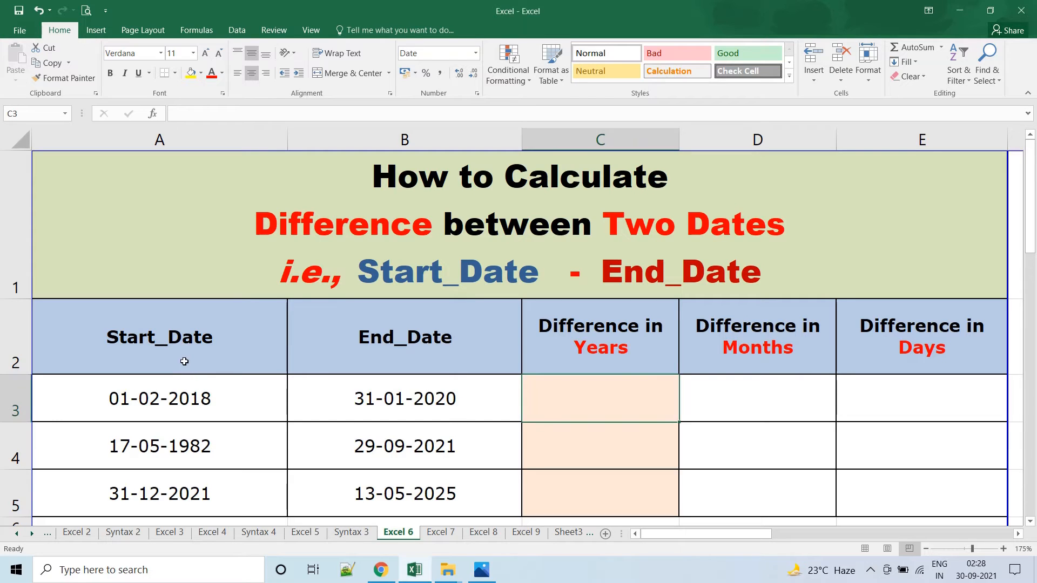
drag(182, 338, 185, 493)
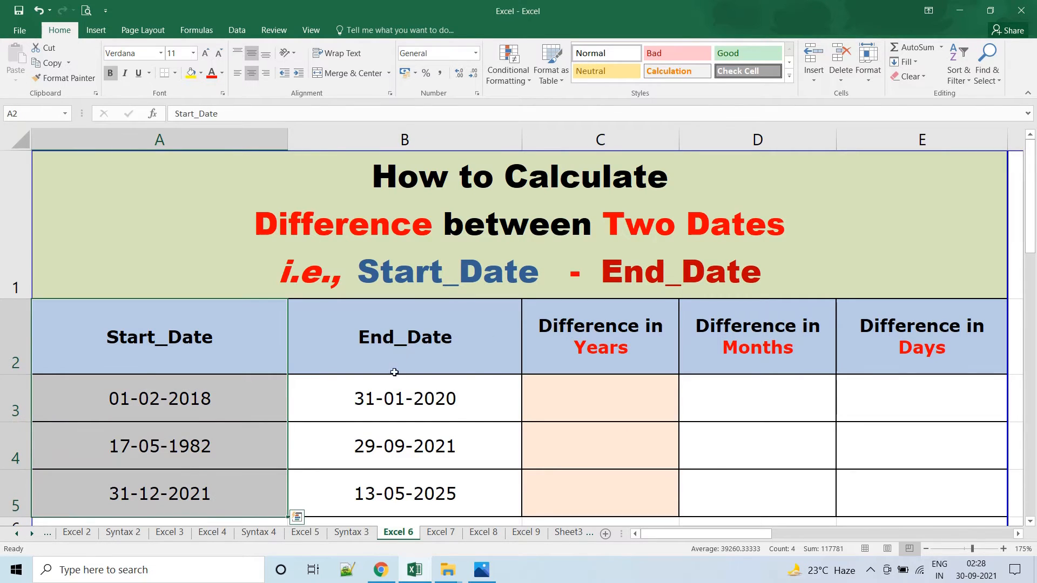
click(395, 372)
drag(406, 387, 406, 490)
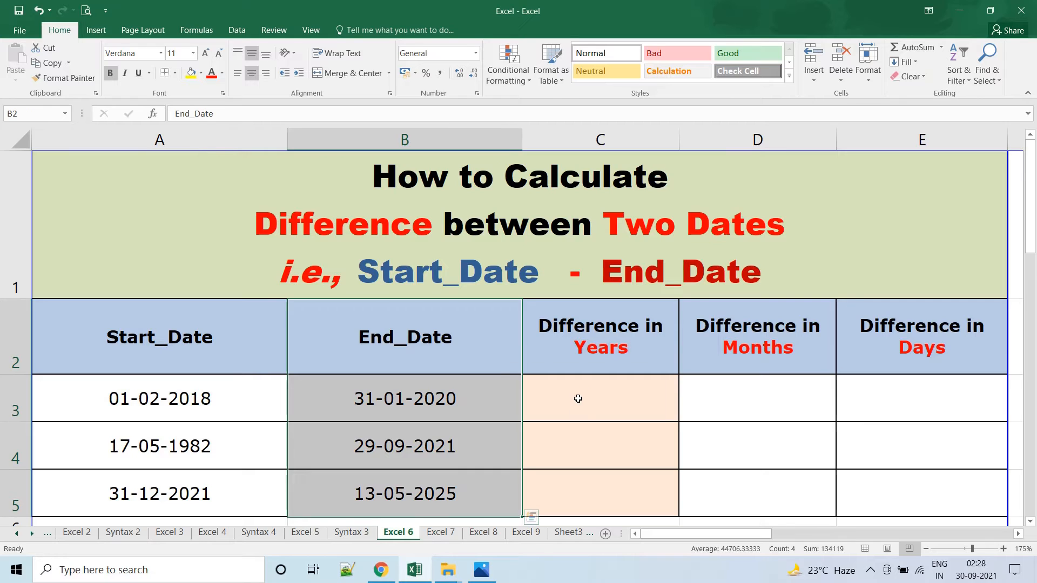
click(597, 395)
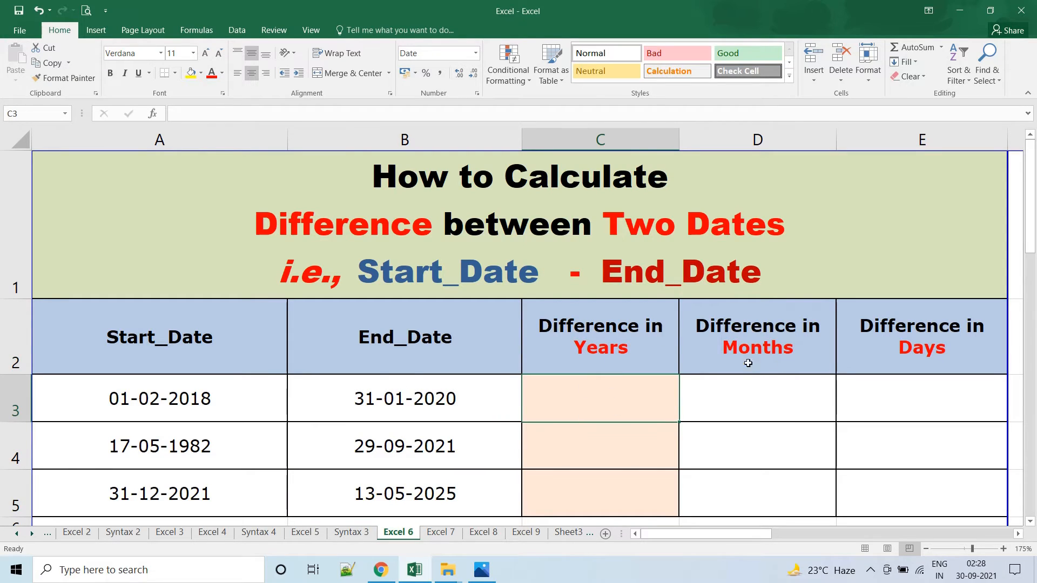
click(921, 403)
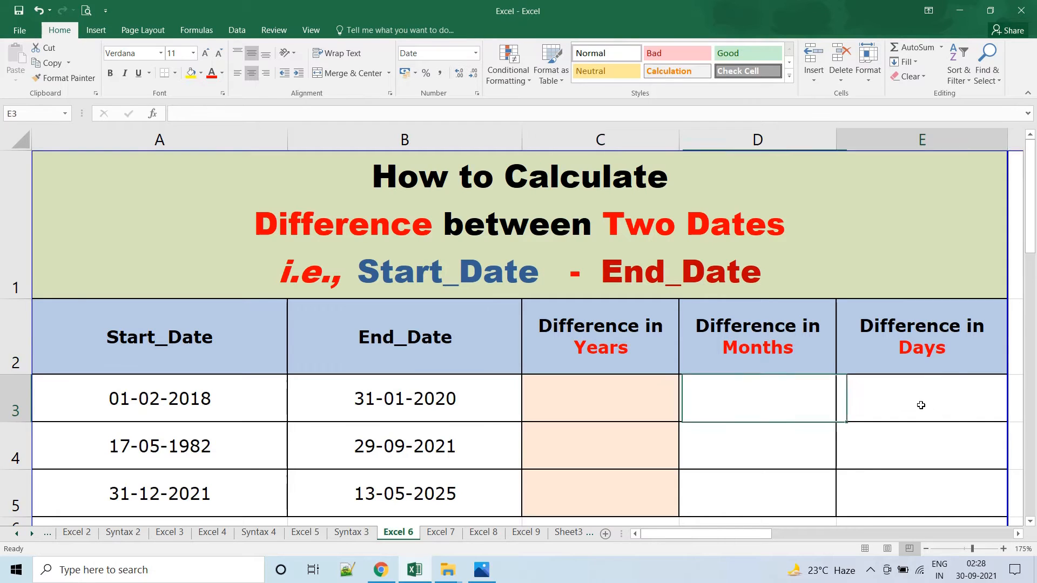
click(611, 406)
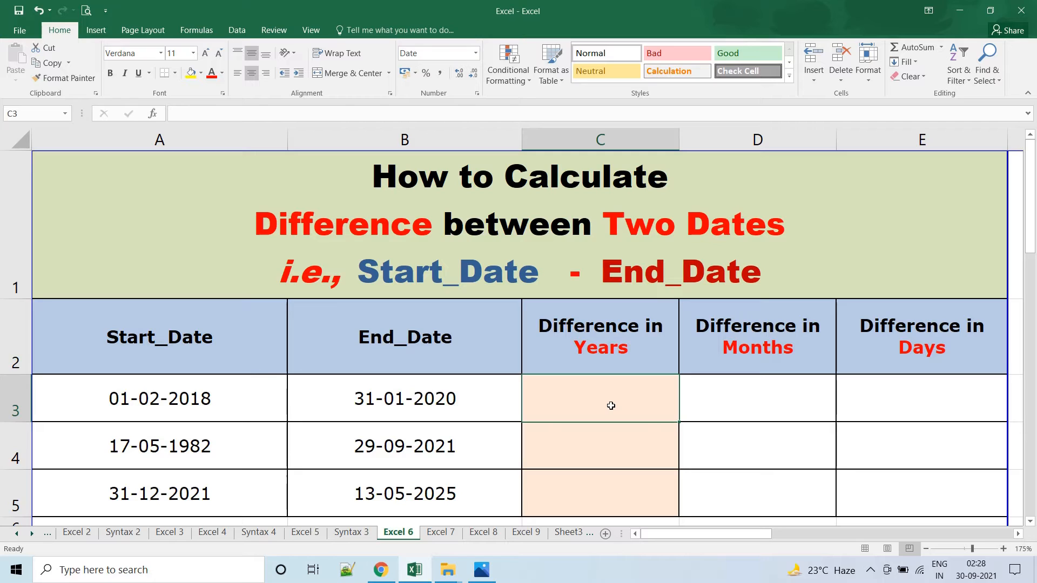
Examine the DATEDIF syntax and each entry of its units table on the Syntax 3 sheet.
click(351, 533)
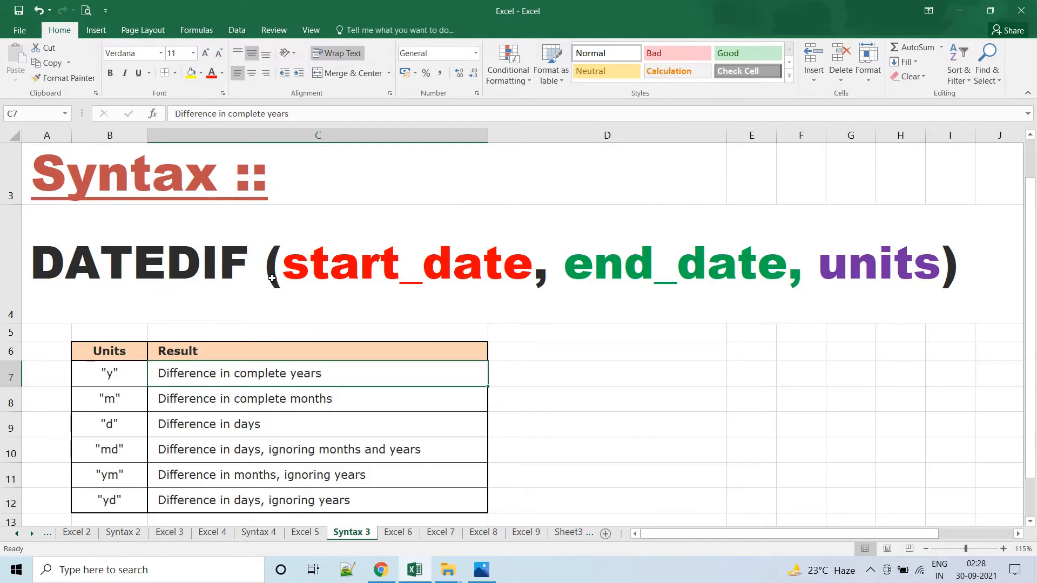
click(393, 270)
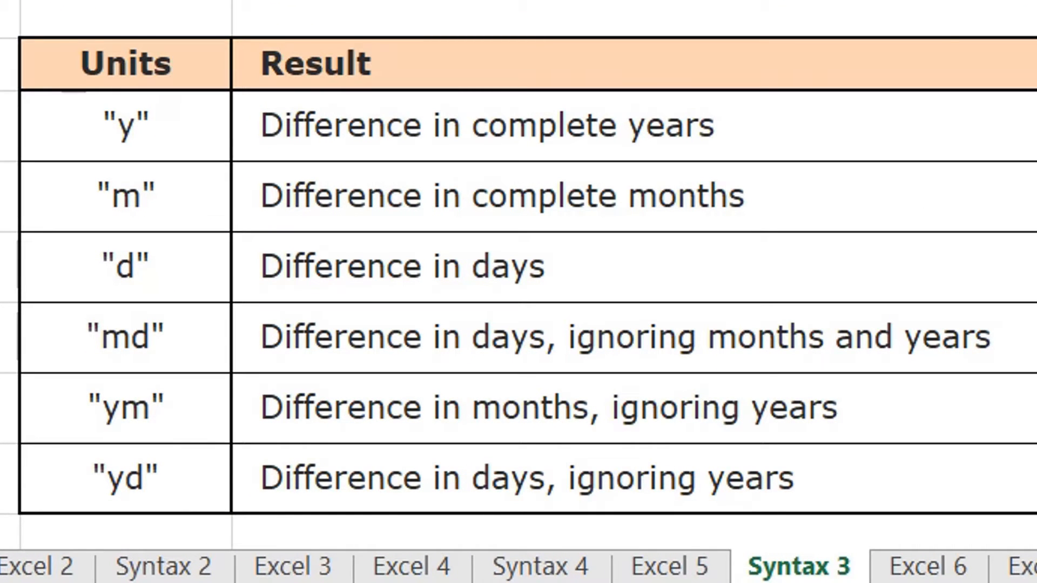
click(123, 129)
click(126, 204)
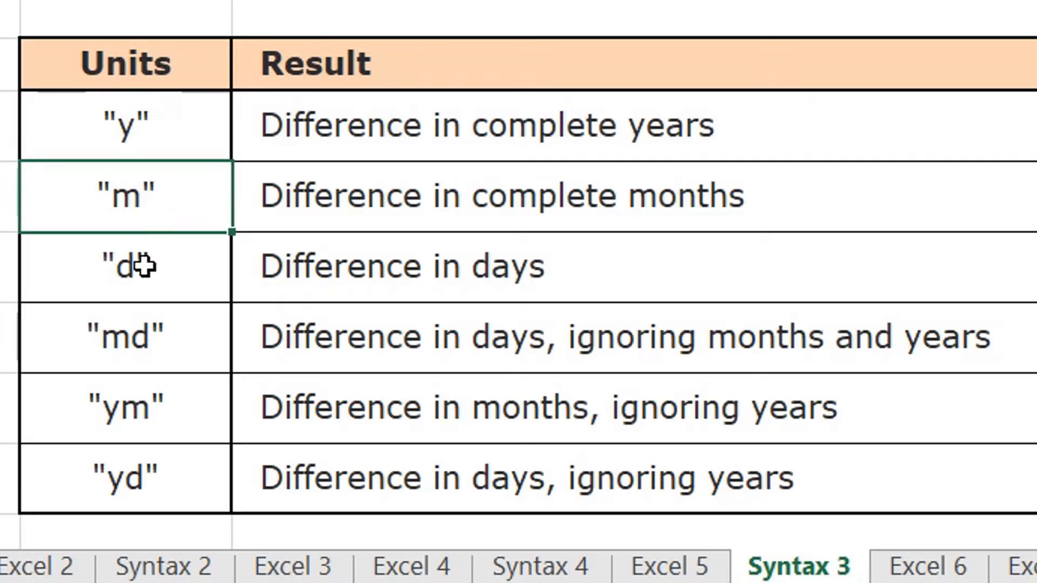
click(143, 265)
click(123, 335)
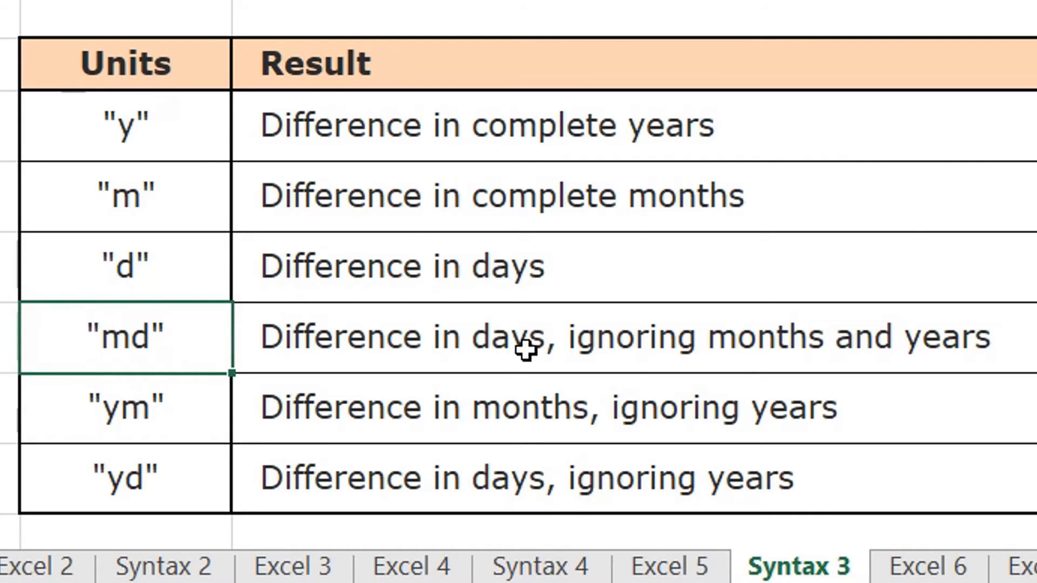
click(126, 430)
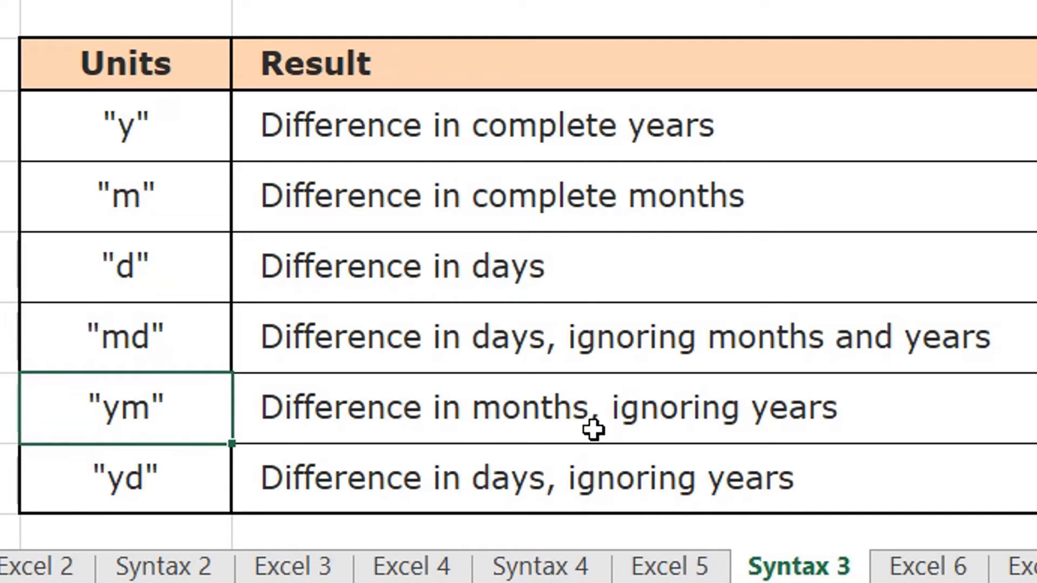
click(142, 483)
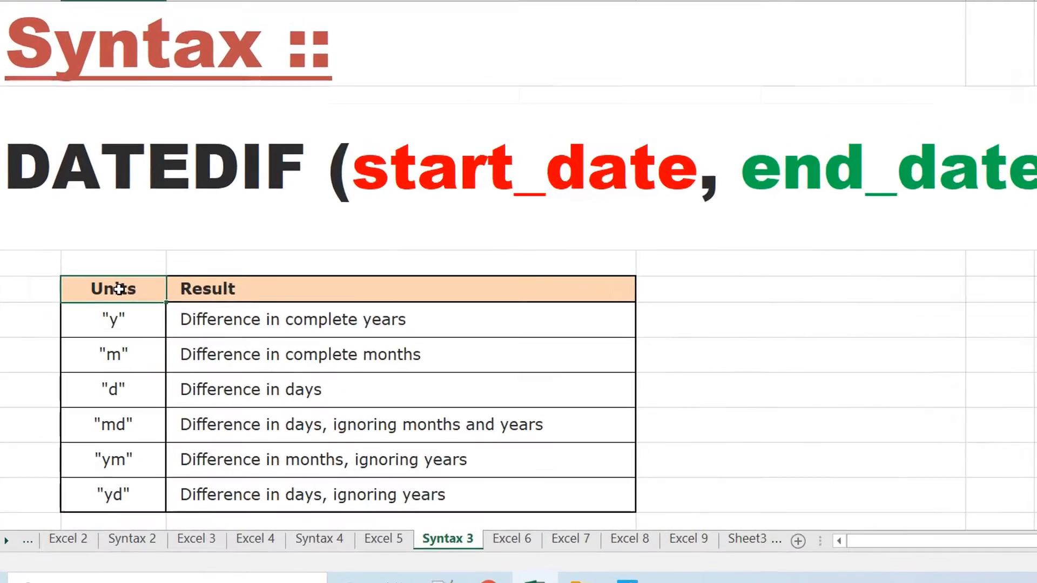
drag(125, 127, 115, 478)
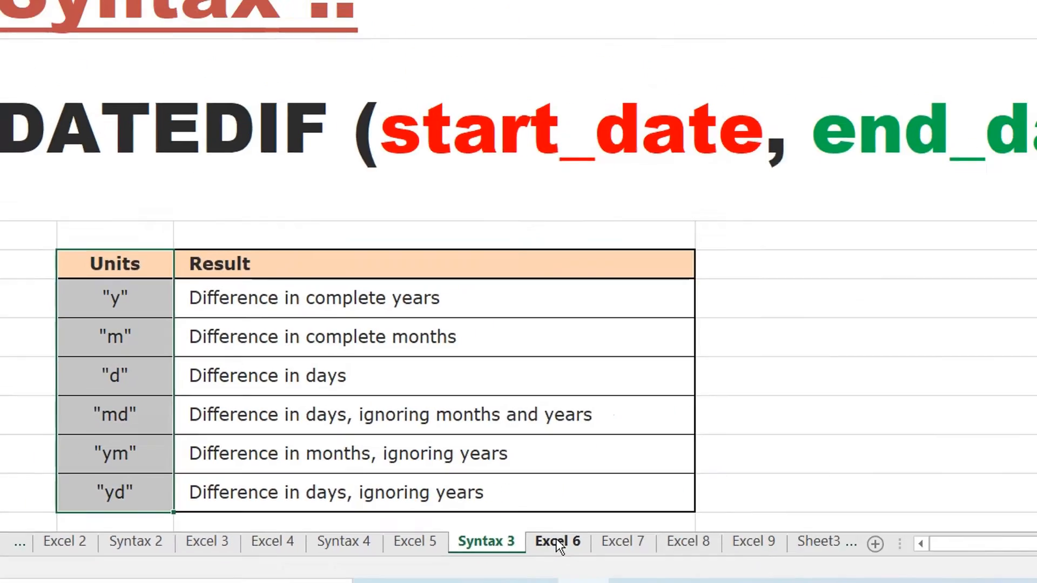
On the Excel 6 sheet, enter =DATEDIF(A3,B3,"Y") in cell C3 to calculate the difference in years.
click(555, 541)
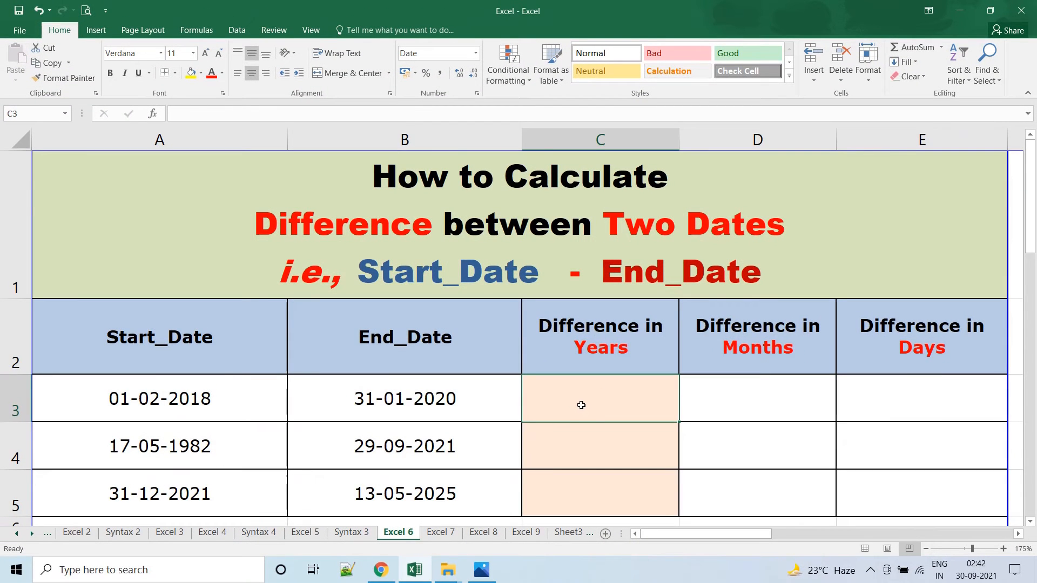
click(174, 401)
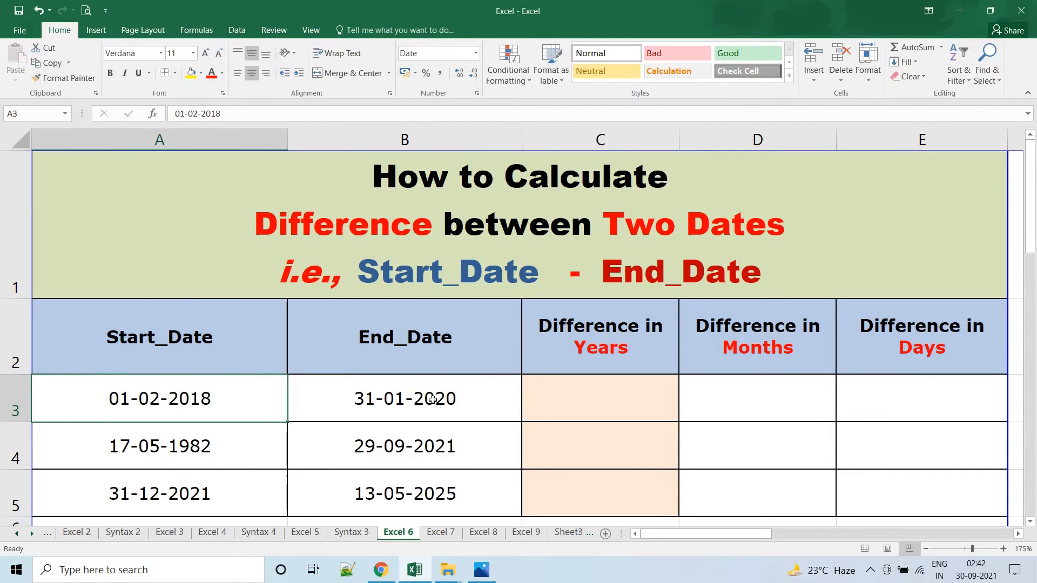
click(476, 406)
click(583, 399)
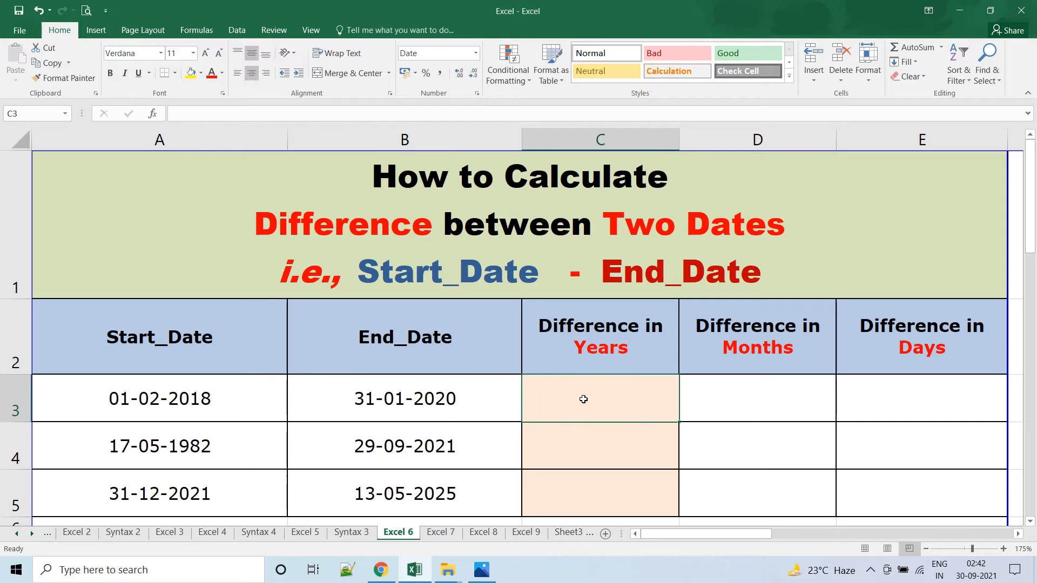
text(=DATE)
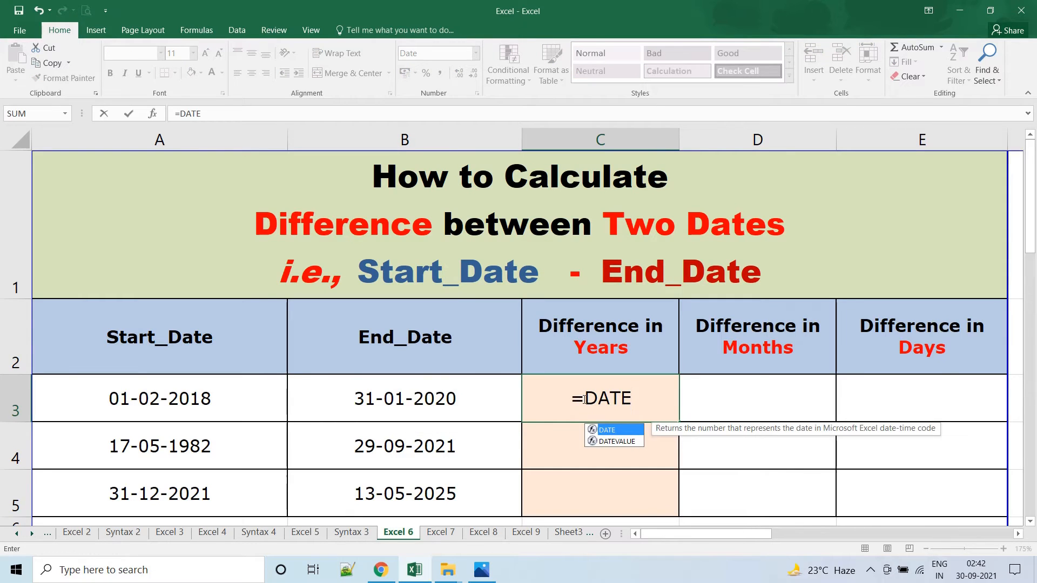
text(DIF()
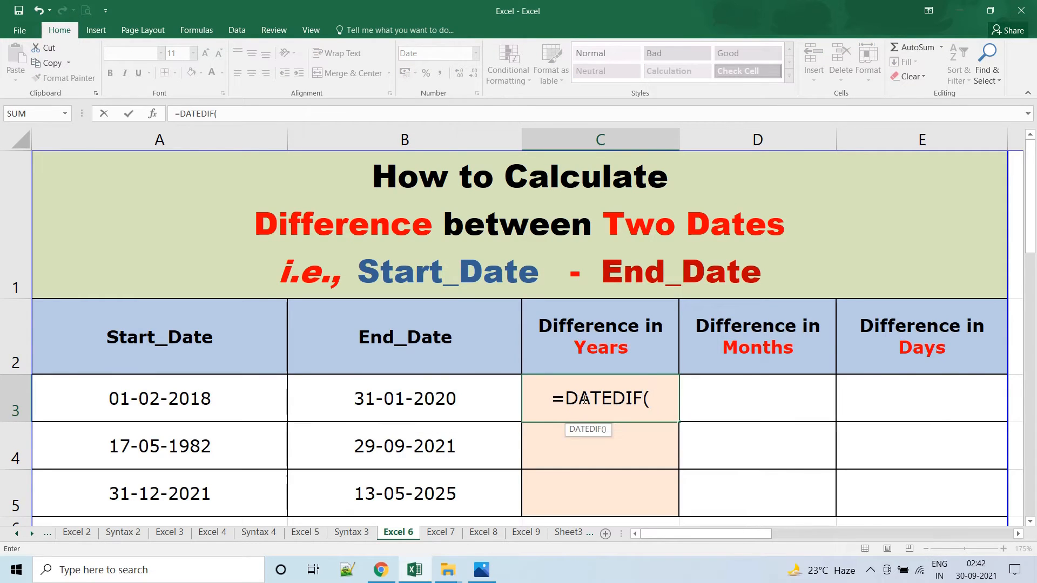
click(174, 399)
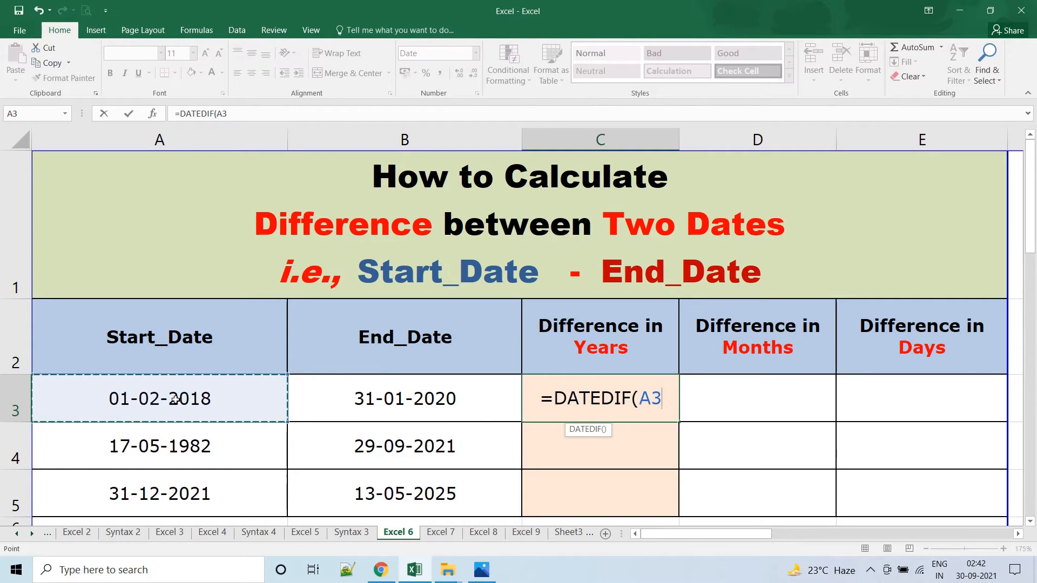
text(,)
click(406, 400)
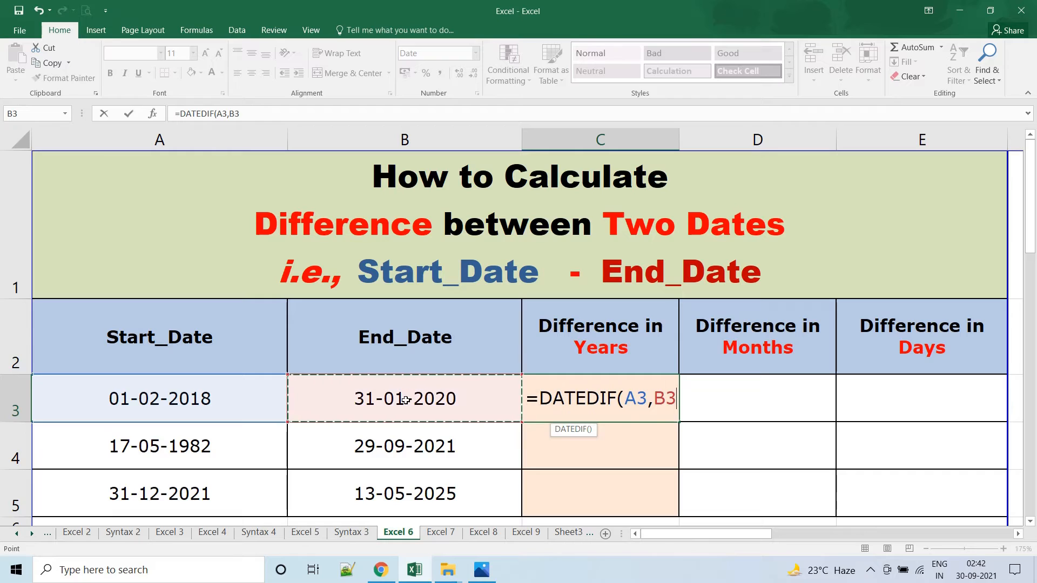
text(,)
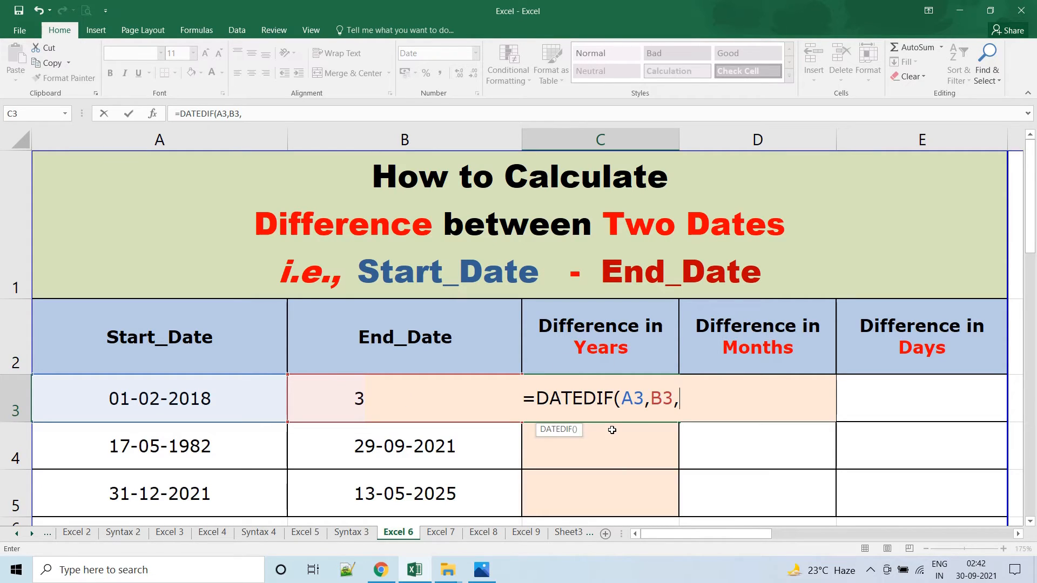
text(")
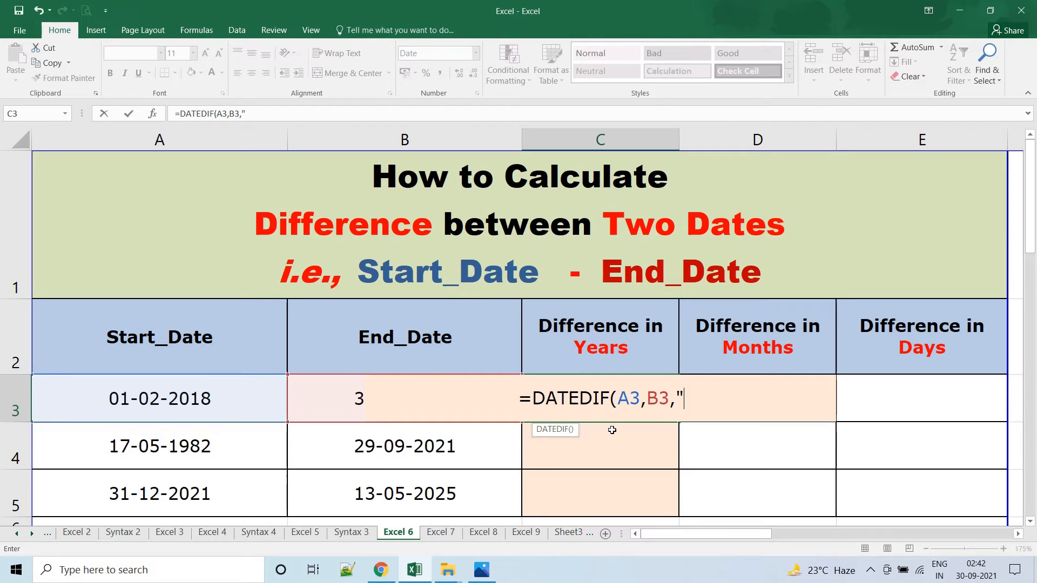
text(Y")
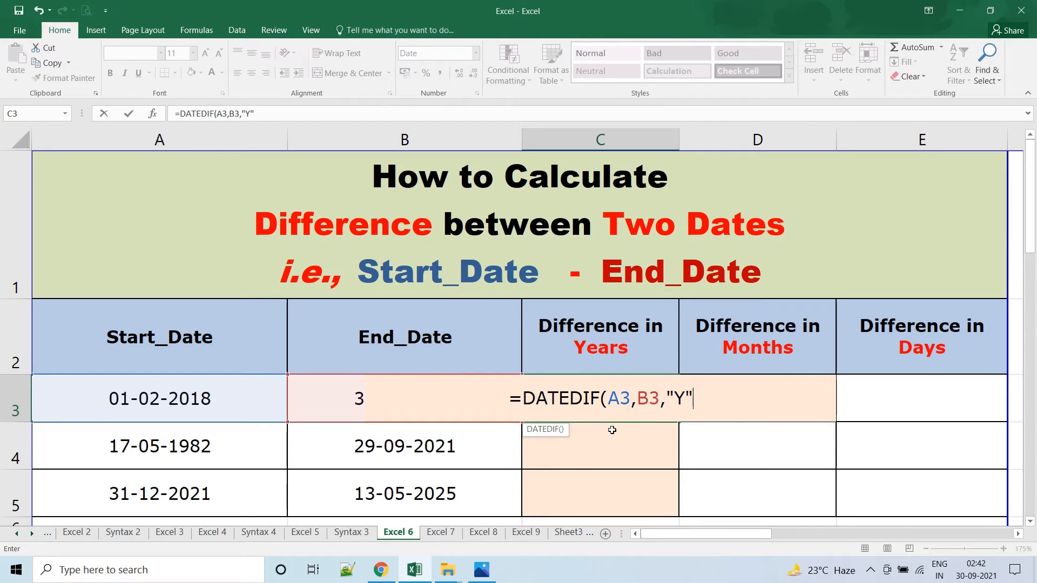
text())
key(ctrl+Return)
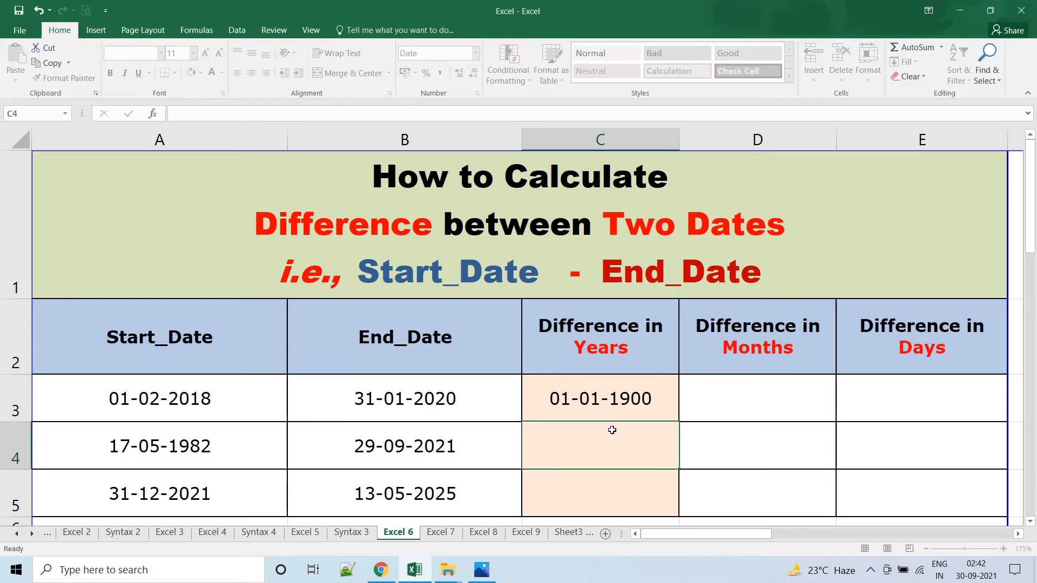
Change the number format of the difference cells C3:E5 to General.
shift+click(896, 494)
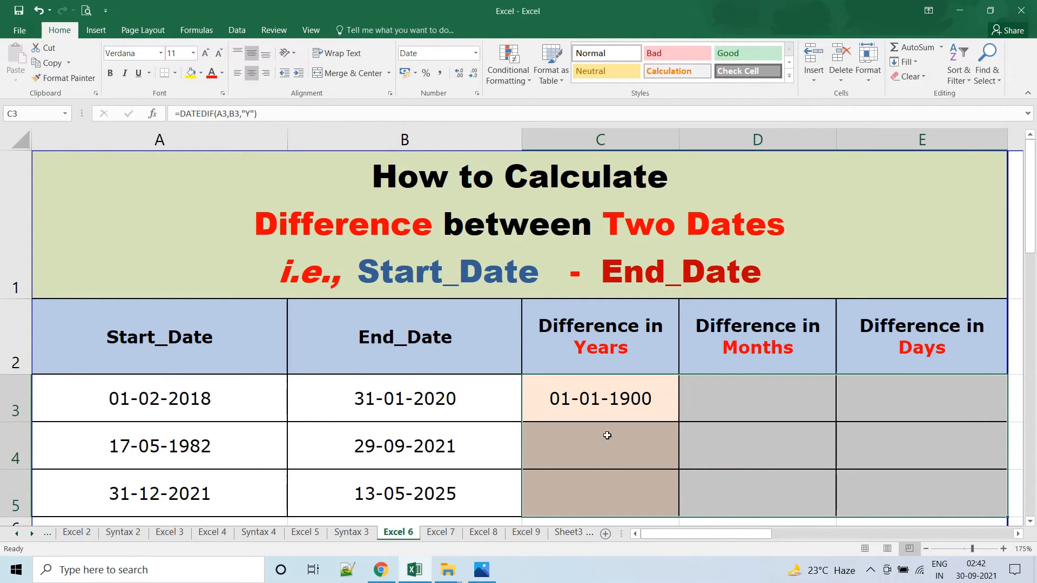
right_click(567, 452)
click(610, 364)
click(458, 259)
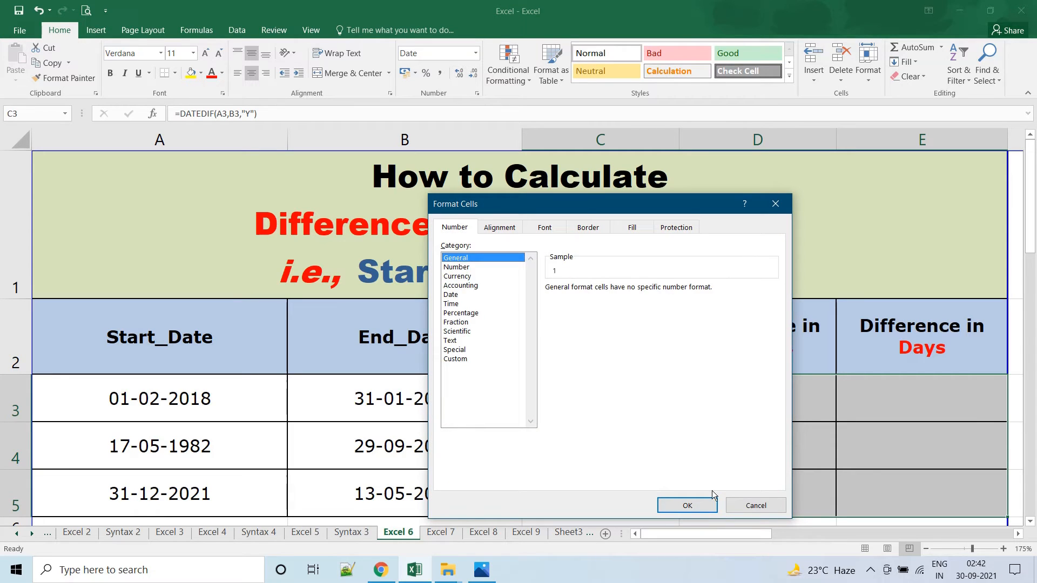
click(695, 506)
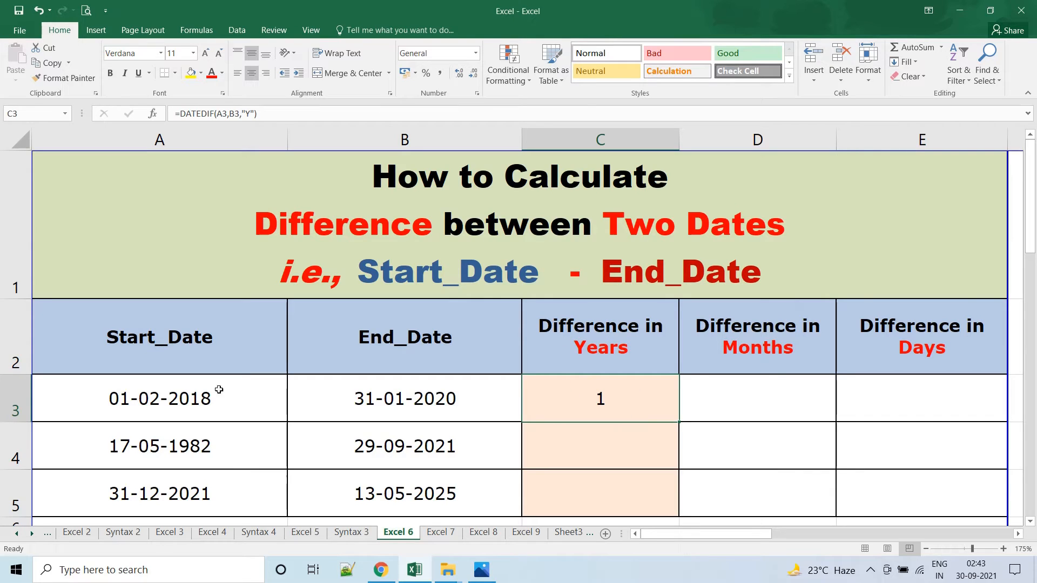
Enter =DATEDIF(A3,B3,"M") in cell D3 to calculate the difference in months.
click(160, 404)
click(389, 408)
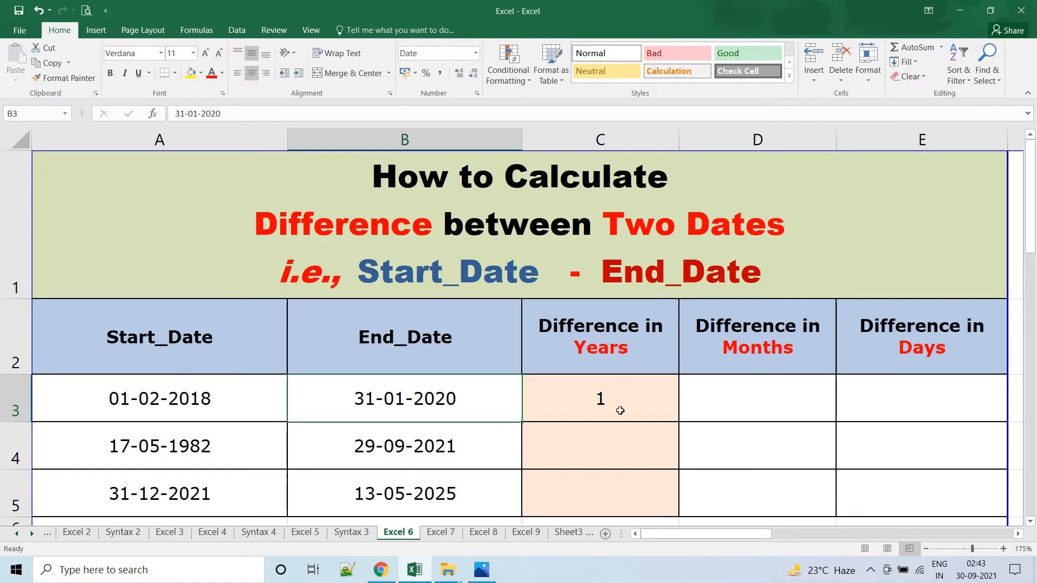
click(751, 400)
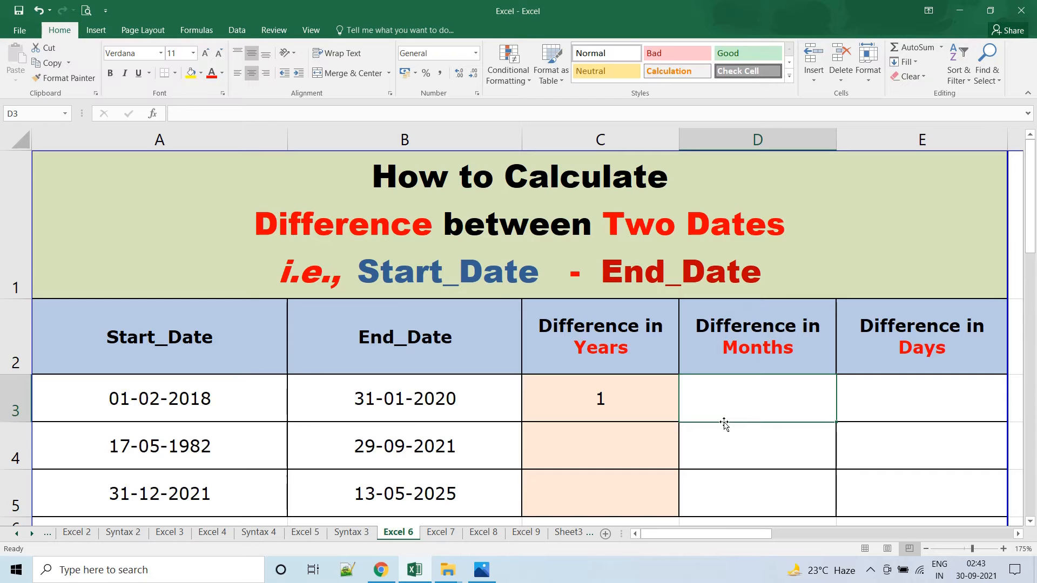
text(=)
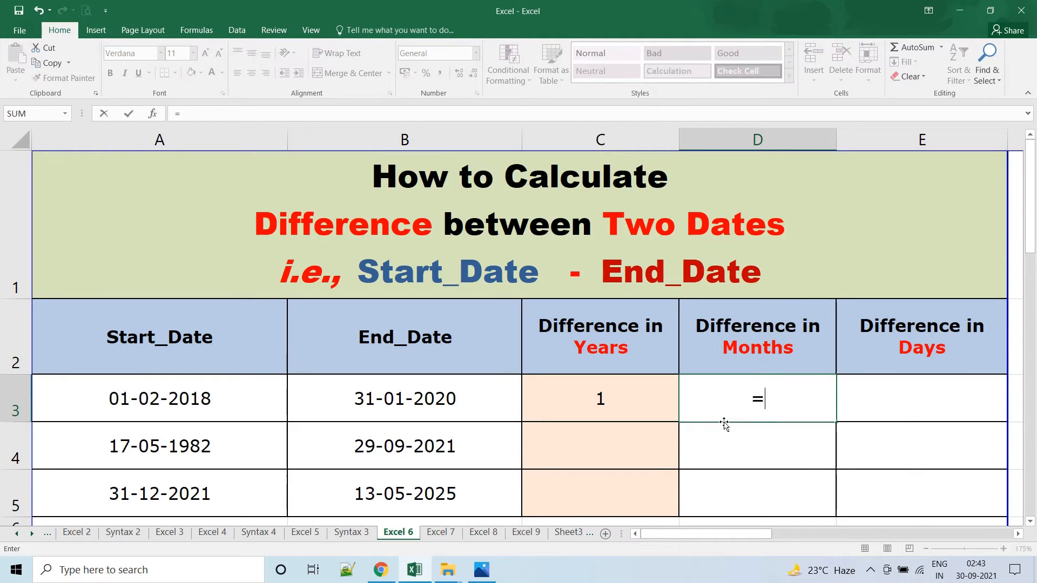
text(DATEDIF()
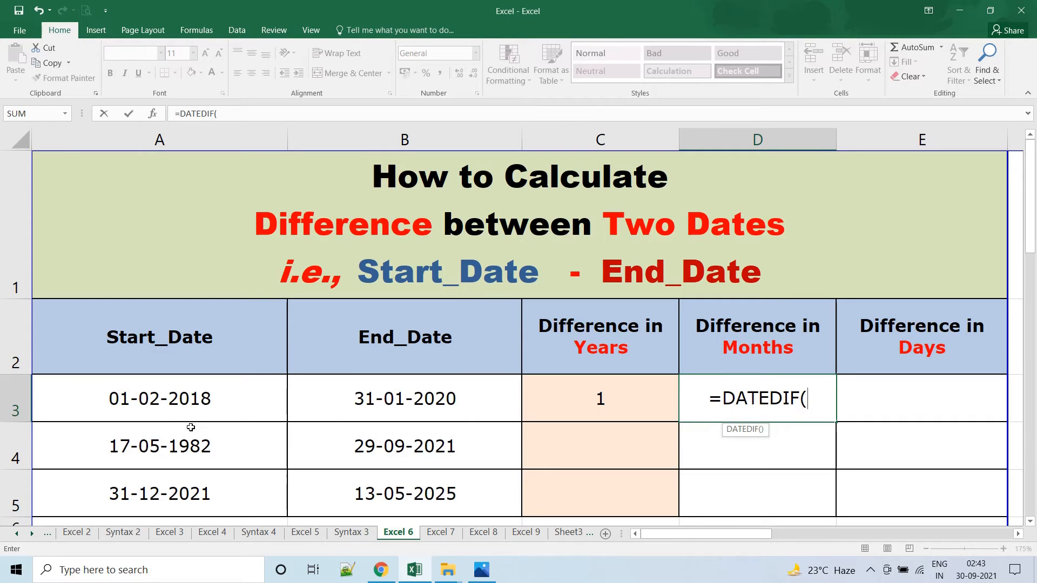
click(172, 413)
text(,)
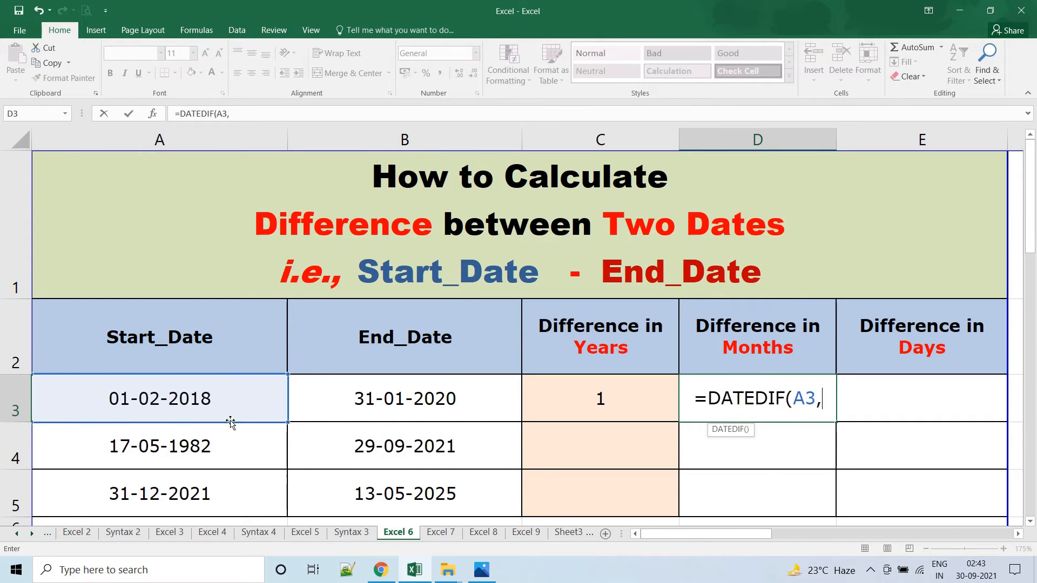
click(398, 399)
text(,)
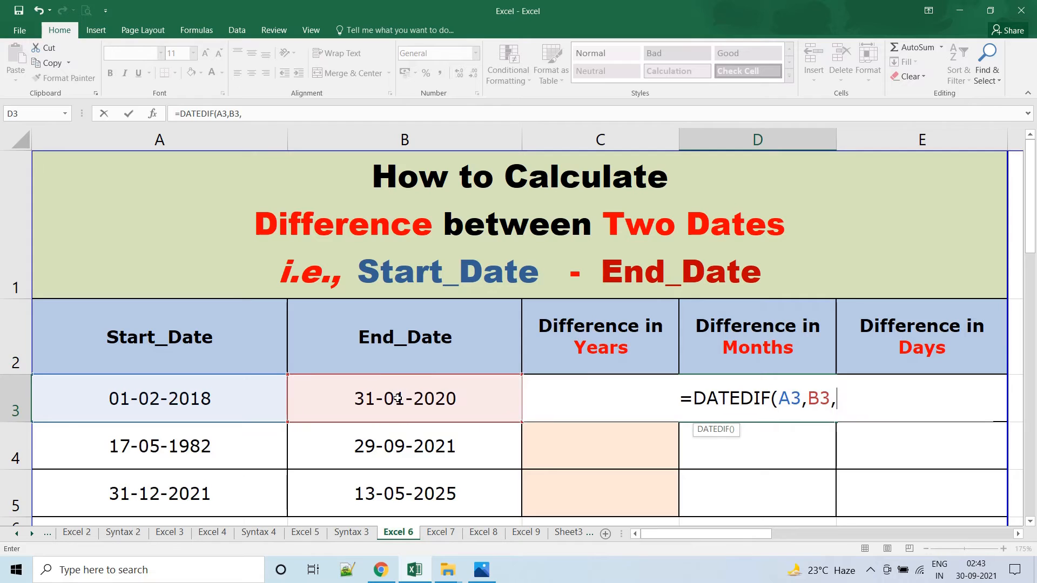
text("M)
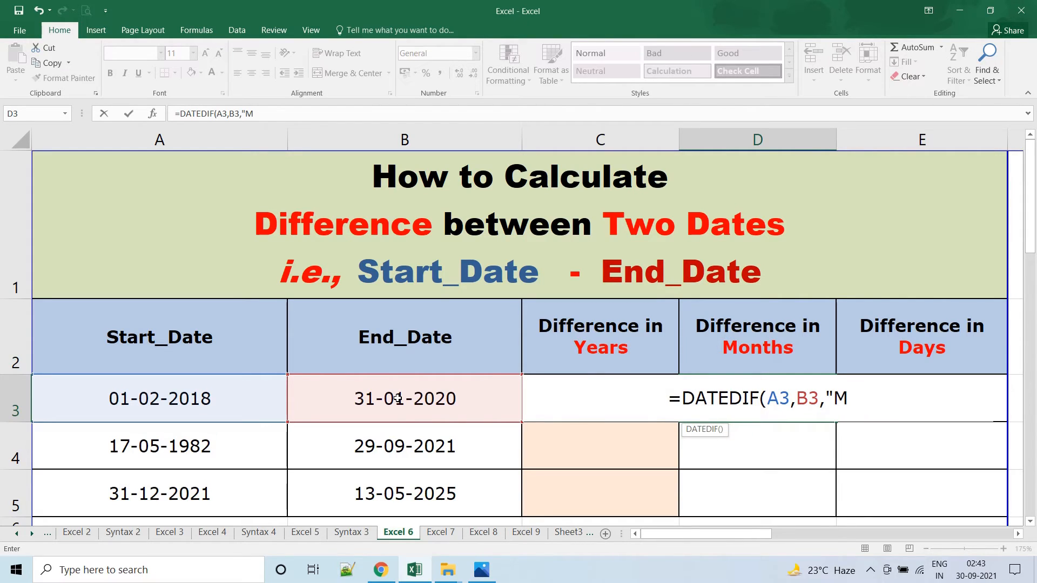
text(")
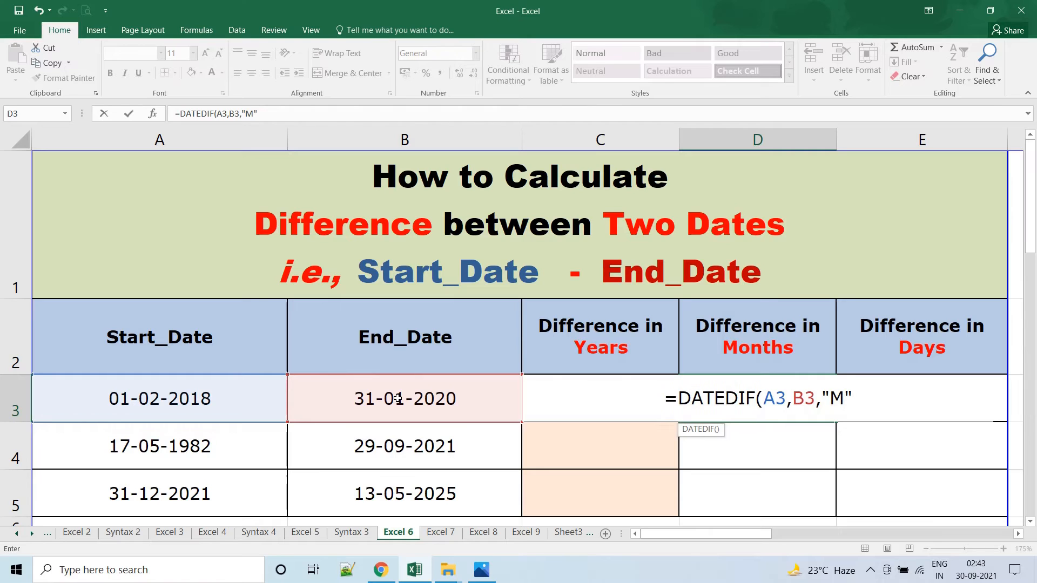
text())
key(Return)
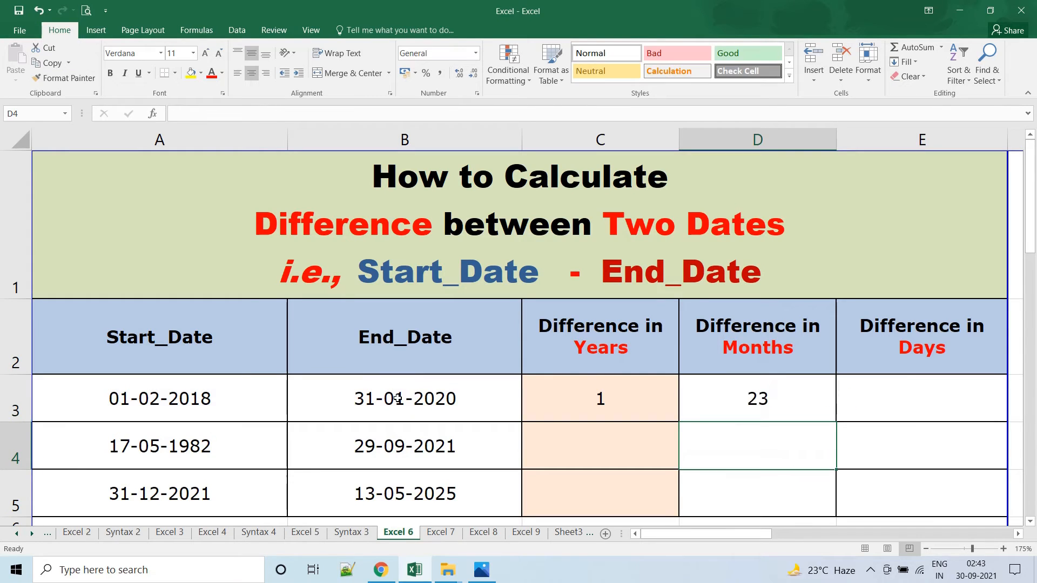
click(724, 406)
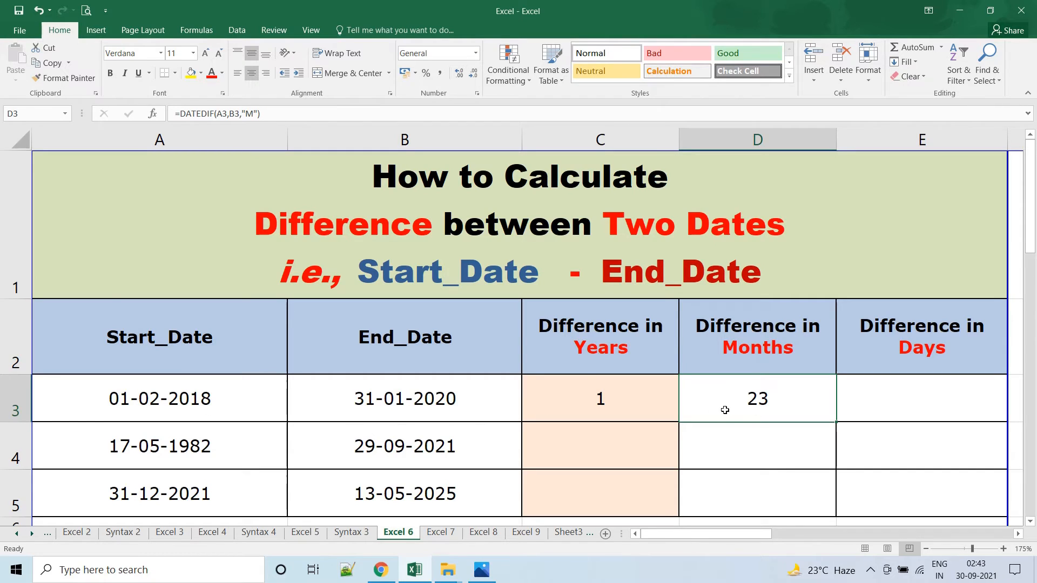
key(Home)
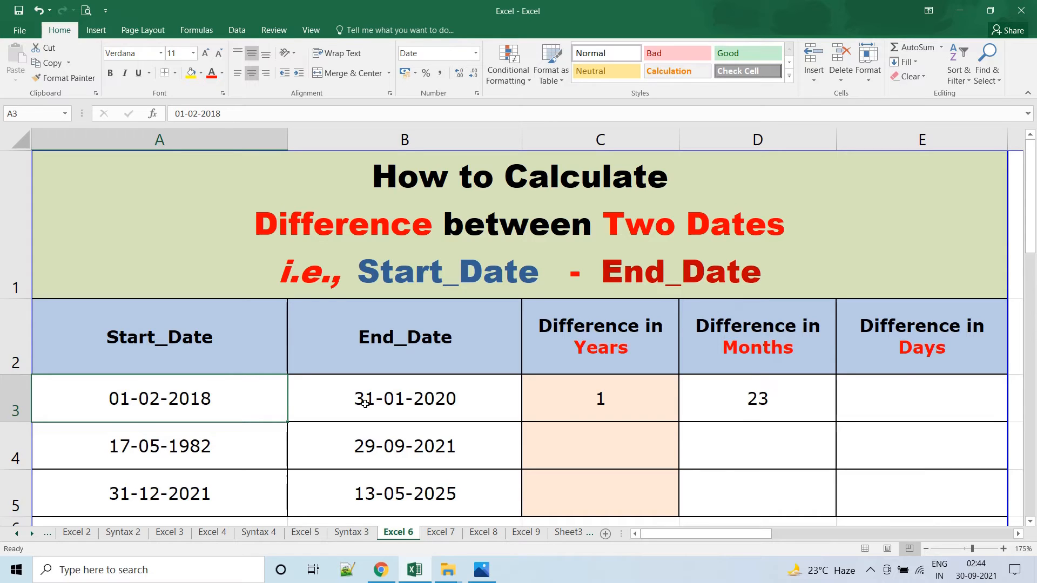
click(402, 405)
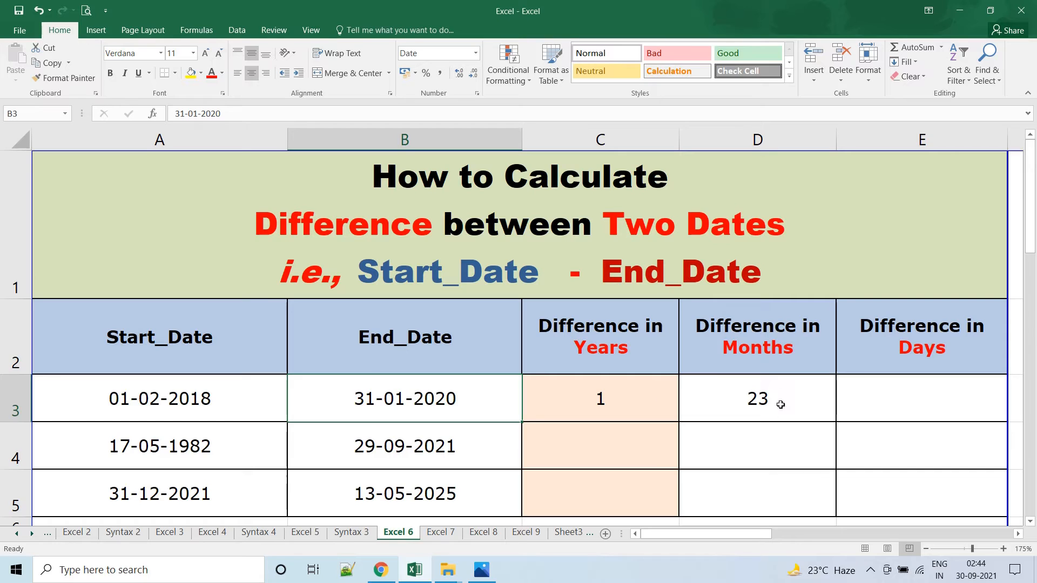
Enter =DATEDIF(A3,B3,"D") in cell E3 for the difference in days and remove the cell's bold formatting.
click(897, 404)
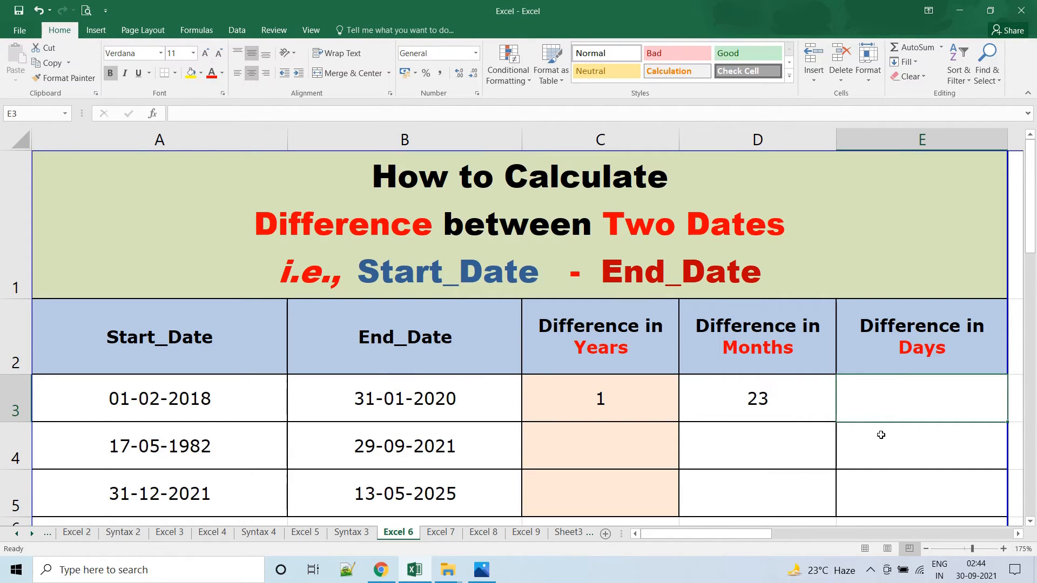
text(=DATE)
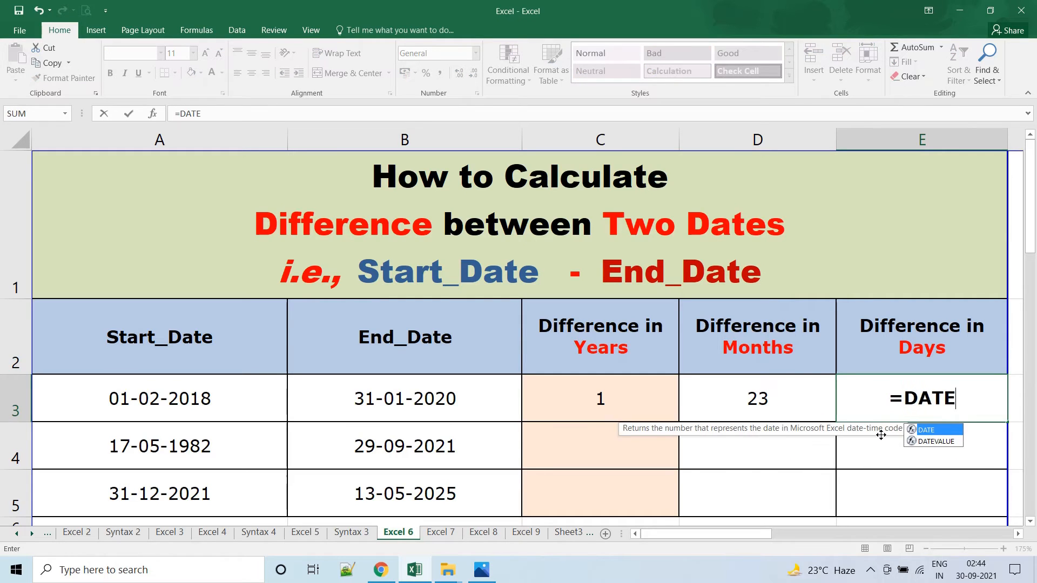
text(DIF()
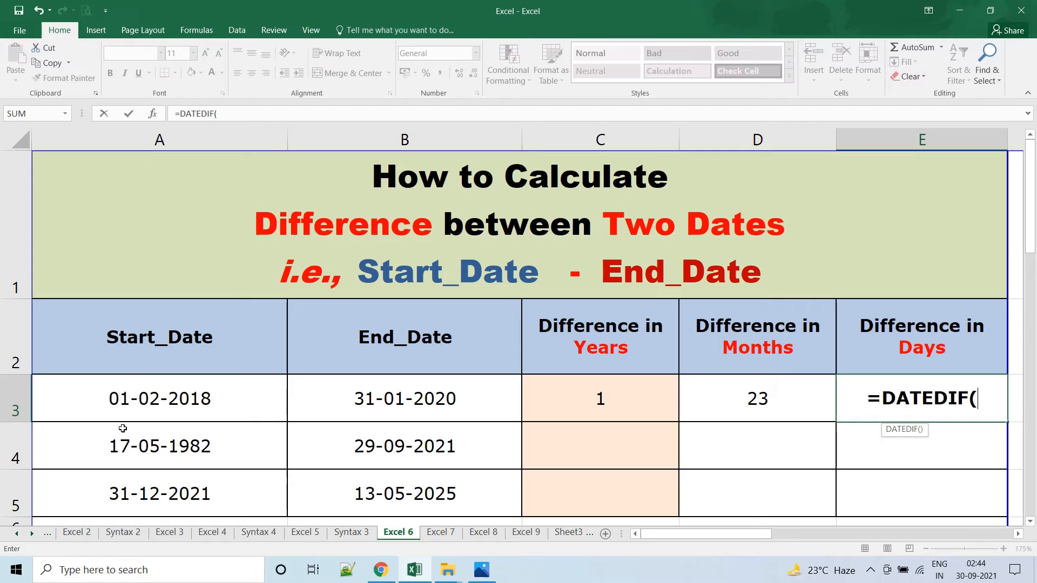
click(149, 404)
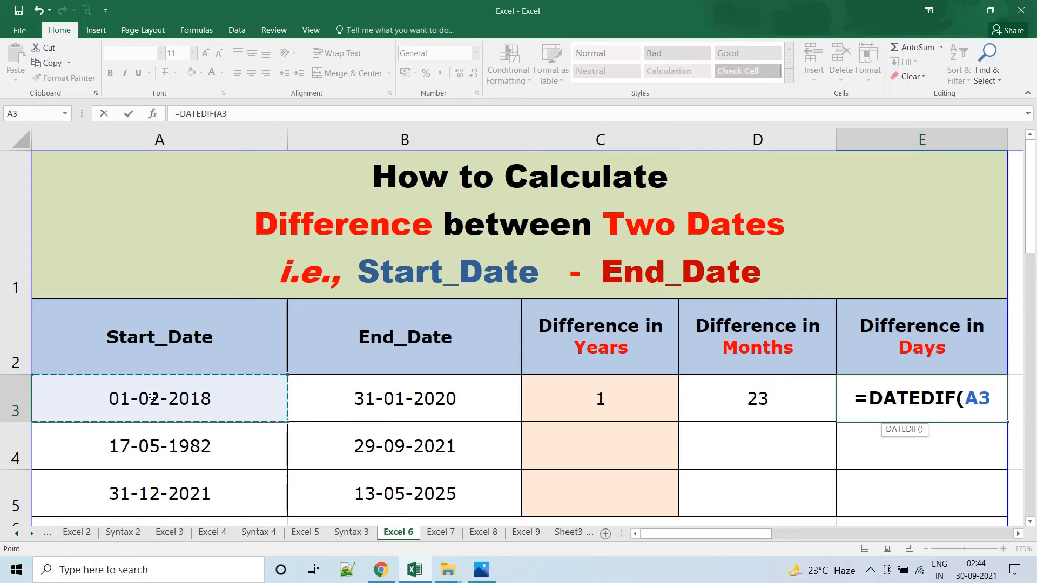
text(,)
click(375, 413)
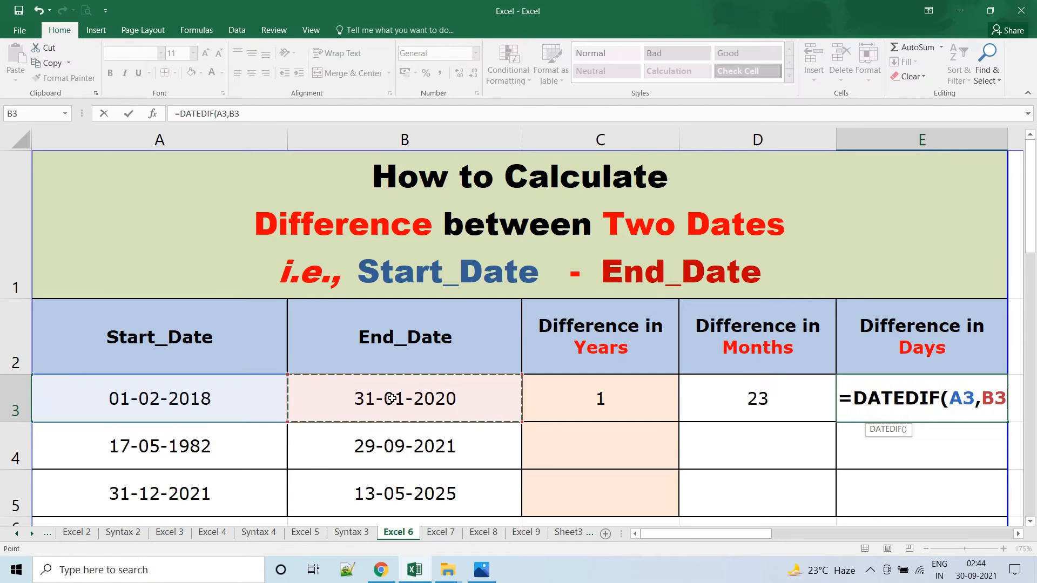
text(,)
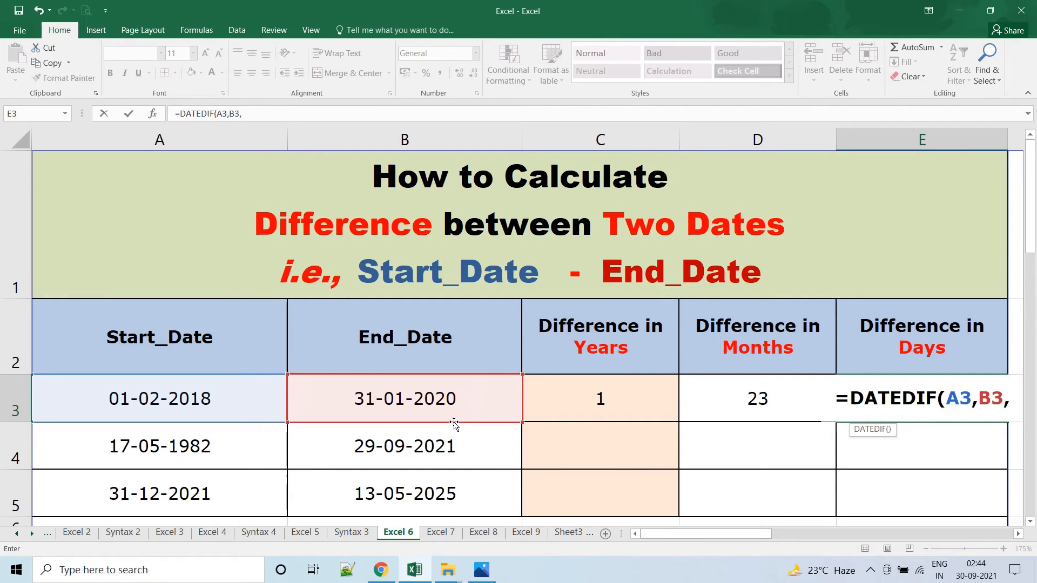
text("D)
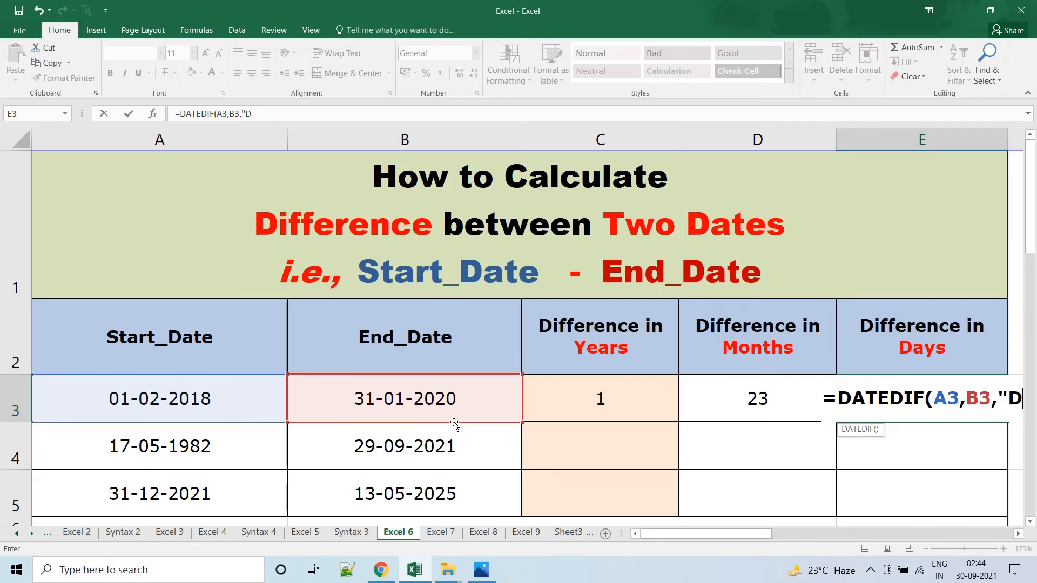
text(")
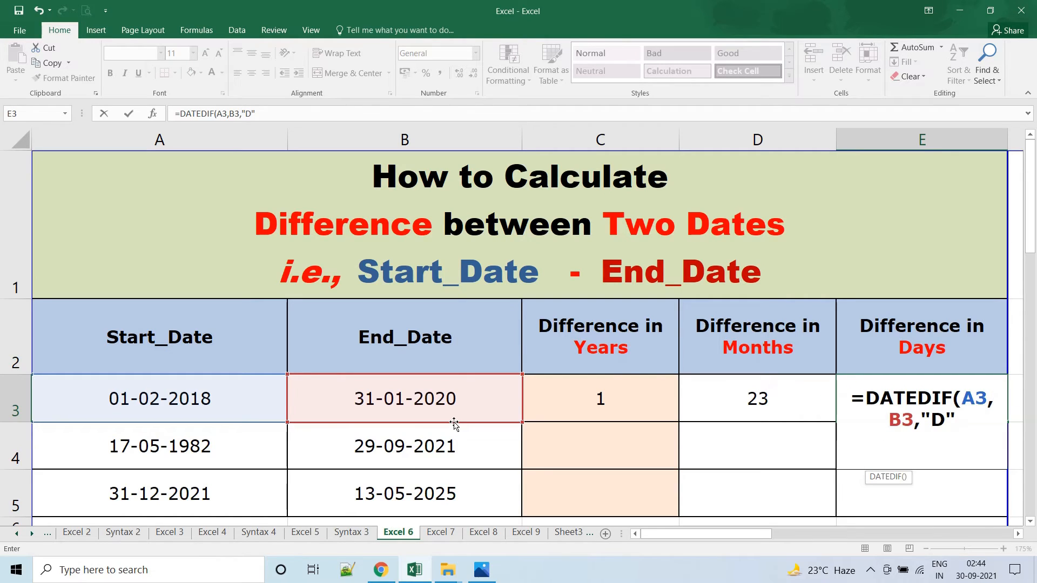
text())
key(Return)
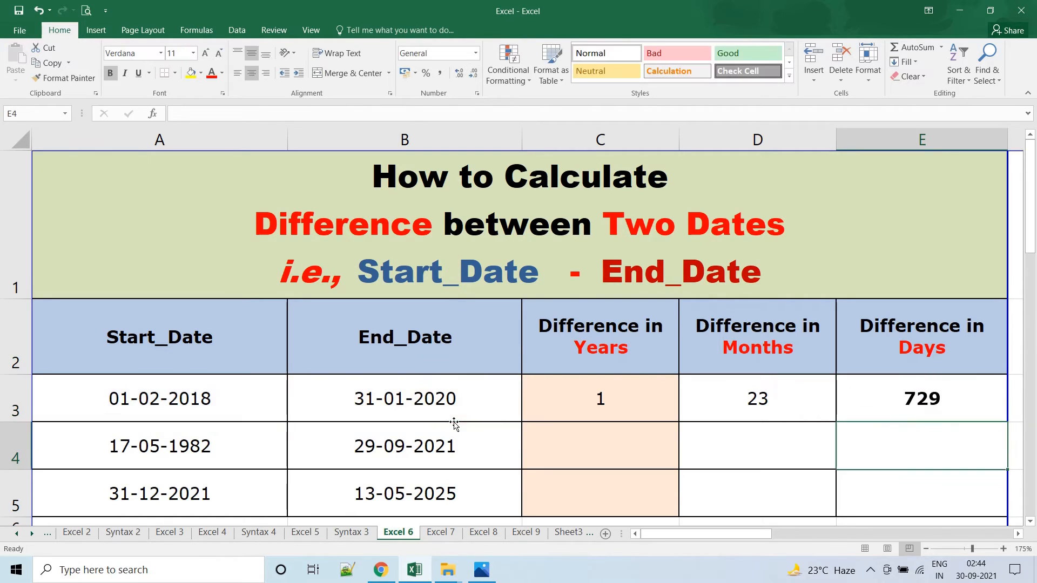
click(910, 407)
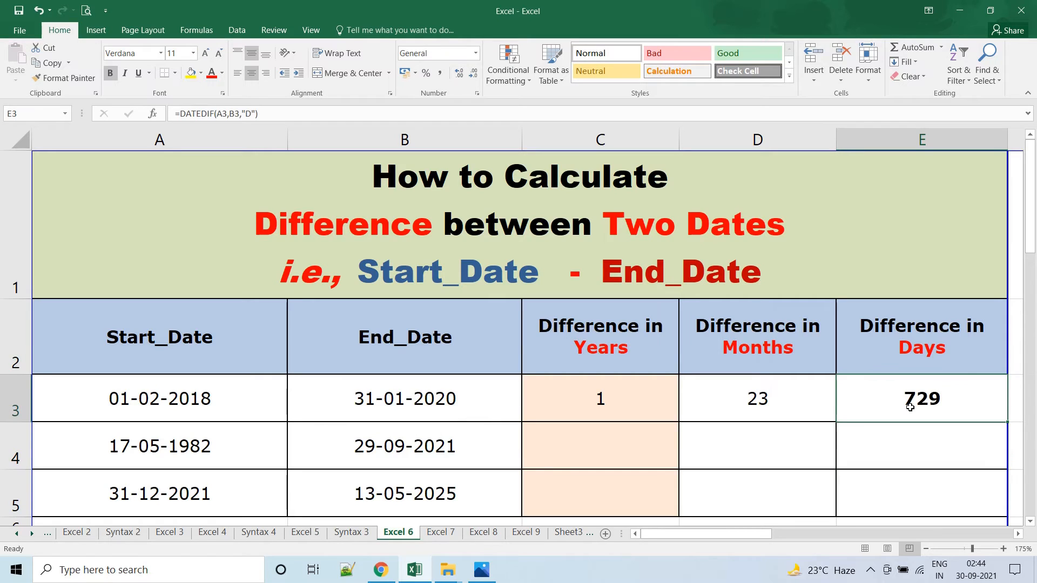
key(ctrl+b)
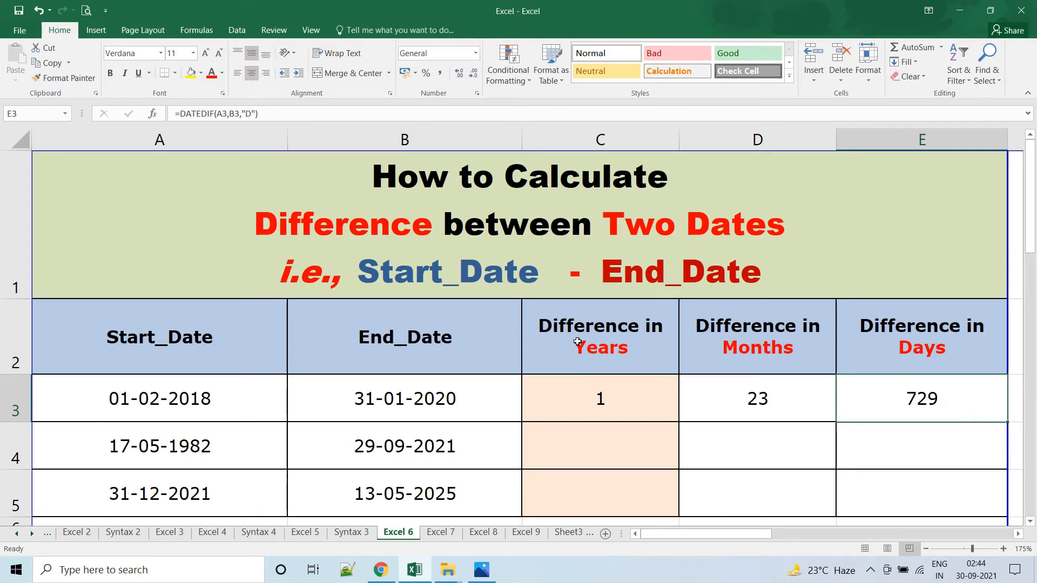
Compare the separate years, months and days differences in cells C3:E3.
drag(577, 341, 957, 407)
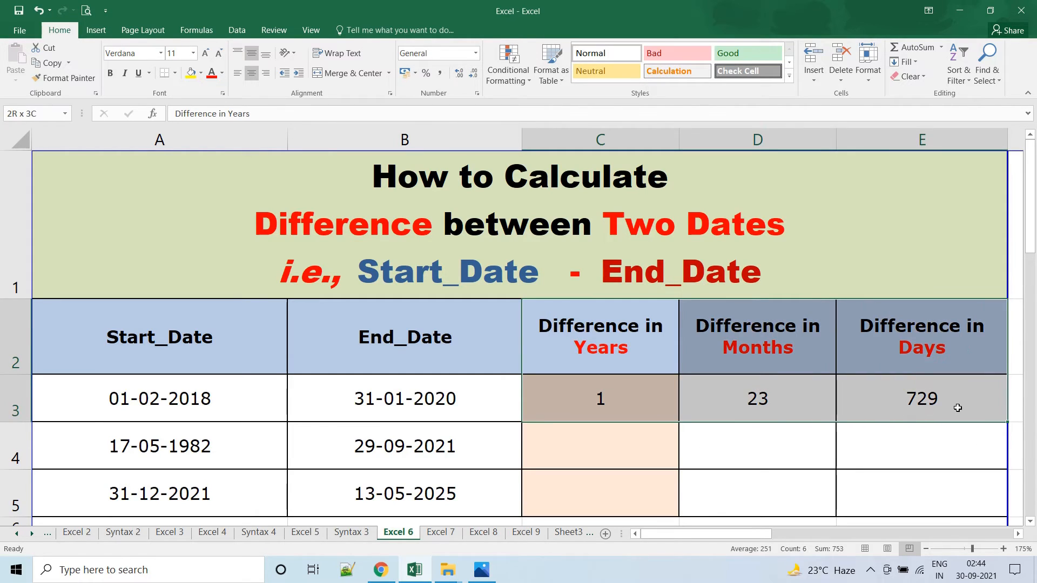
click(770, 419)
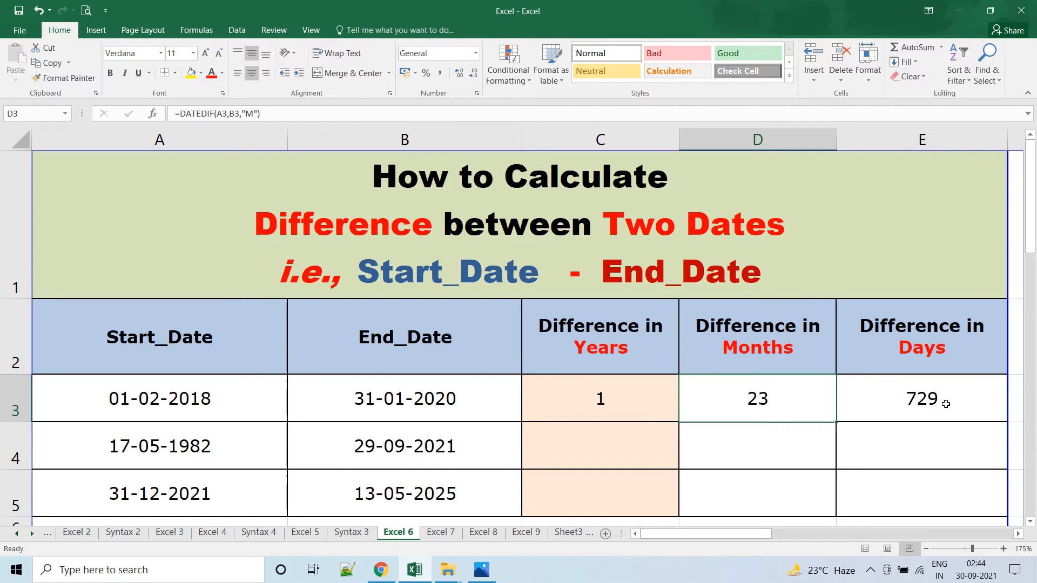
drag(598, 403, 919, 401)
click(634, 430)
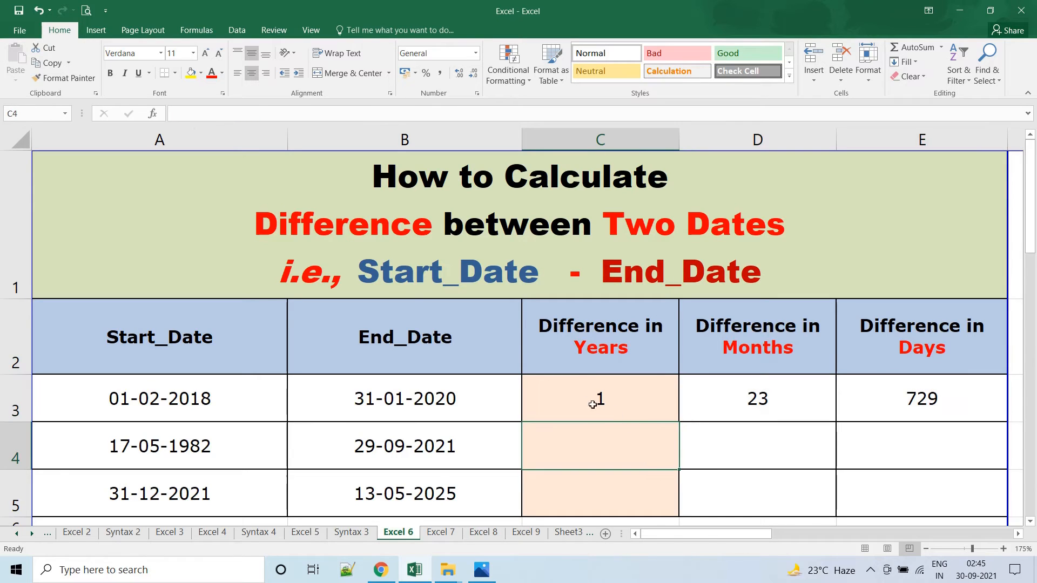
drag(580, 398, 928, 412)
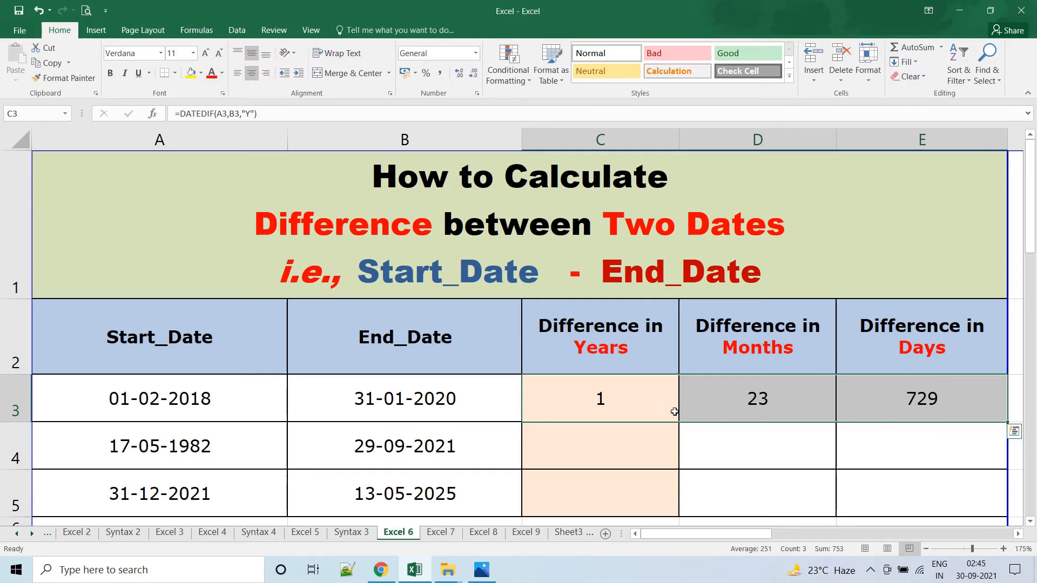
Change the unit of the DATEDIF formula in cell D3 to "YM" so it counts months ignoring years.
click(752, 398)
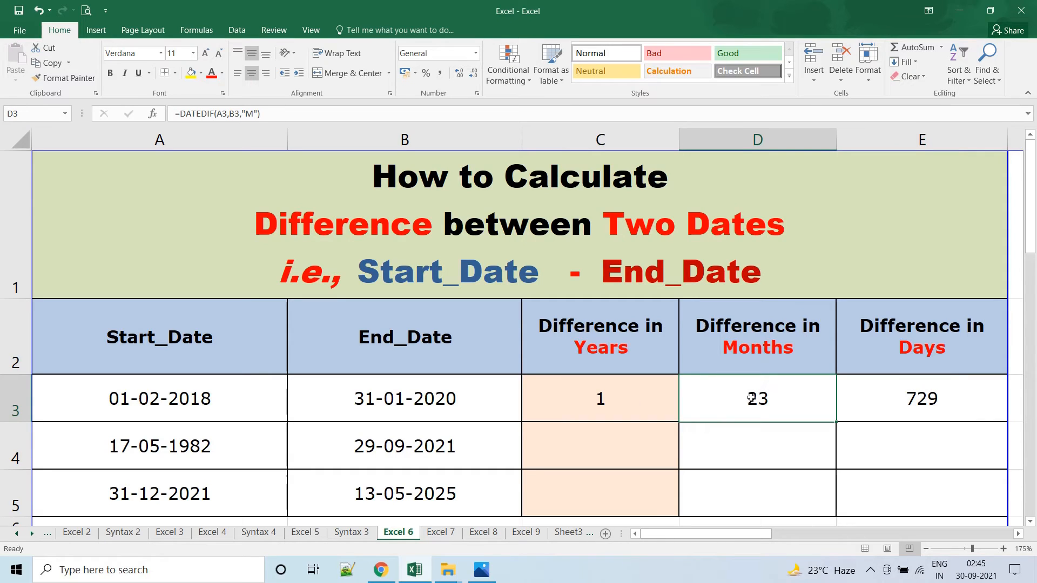
double_click(750, 404)
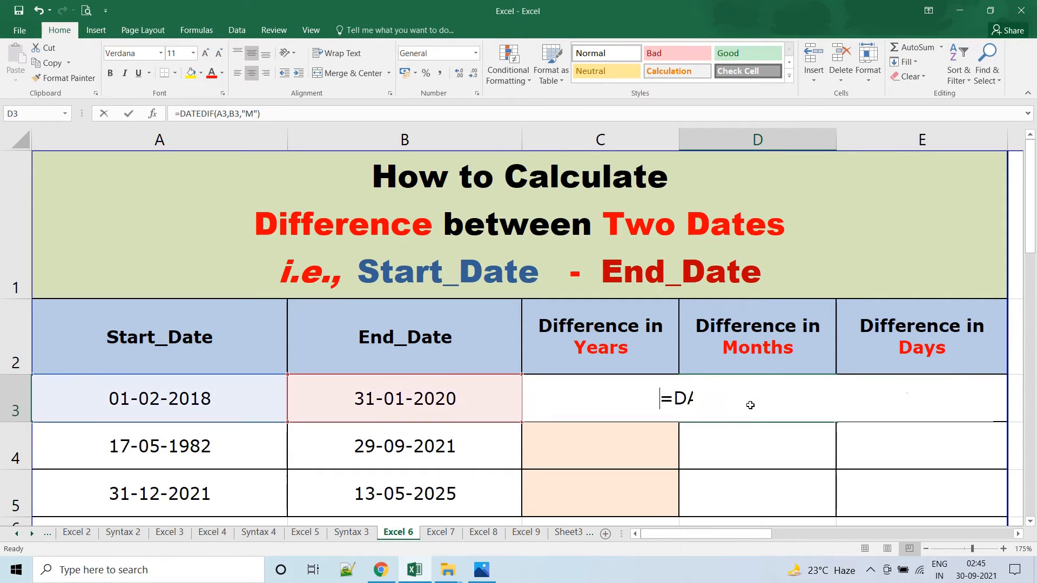
double_click(833, 398)
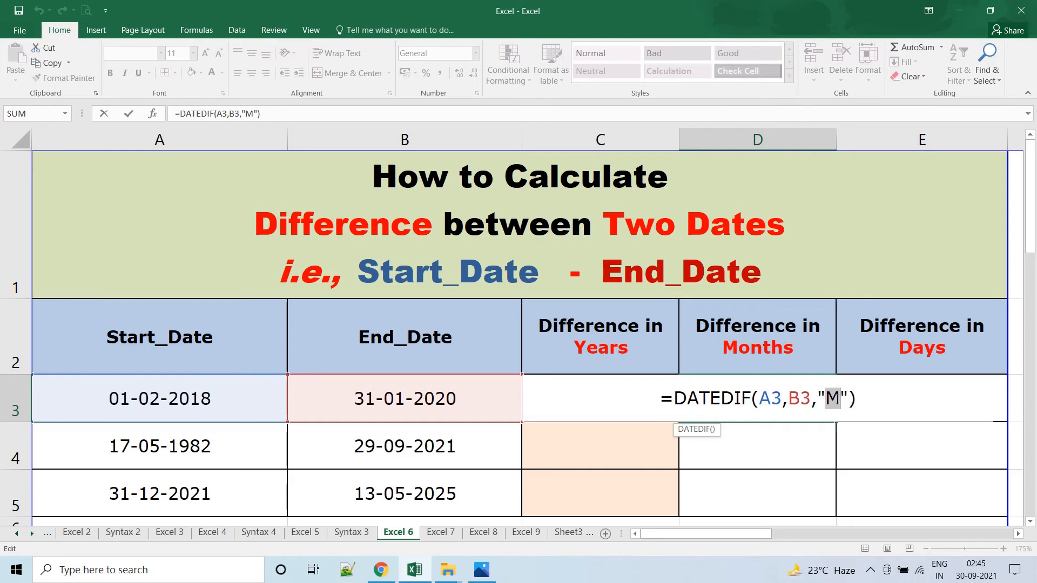
text(YM)
key(Return)
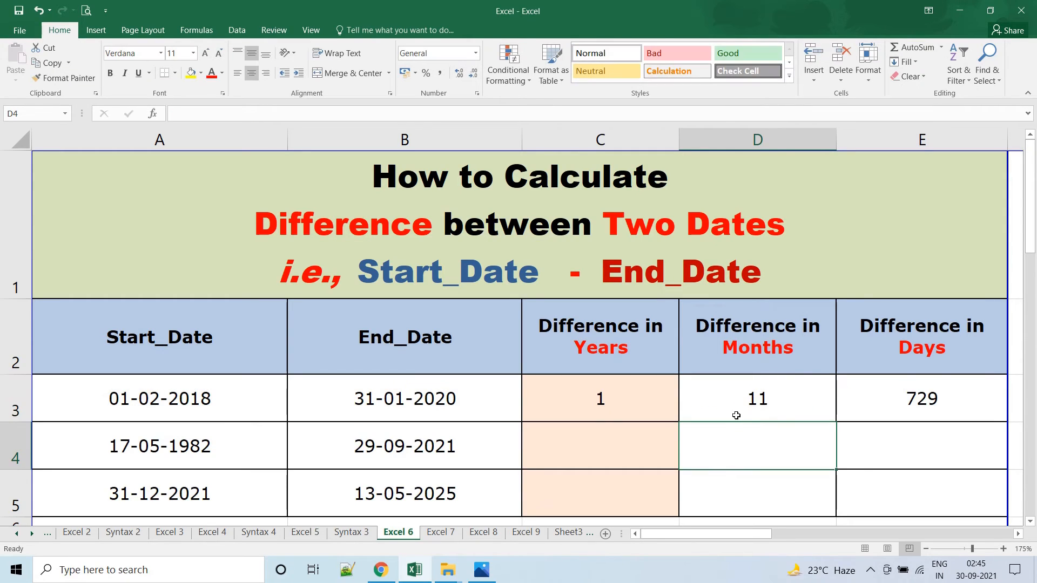
Examine the unit in the D3 formula and look up its "ym" entry in the Syntax 3 sheet's units table.
click(752, 399)
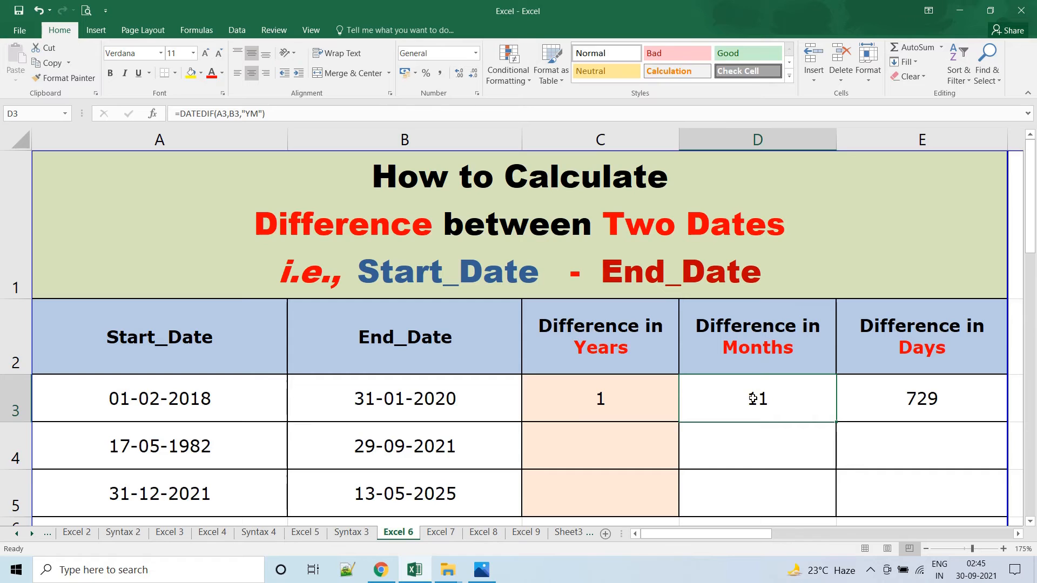
double_click(752, 399)
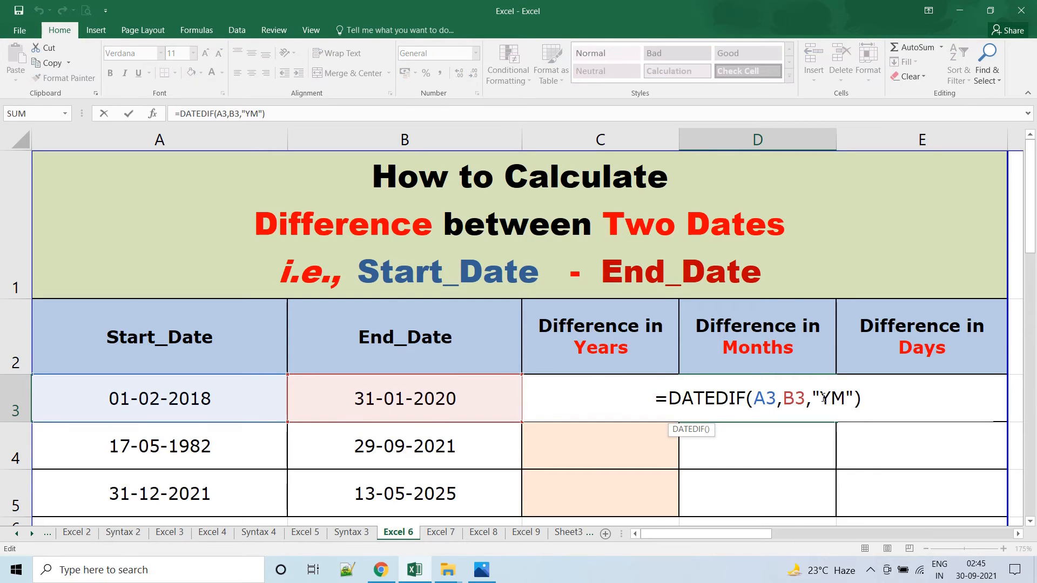
drag(821, 398, 845, 398)
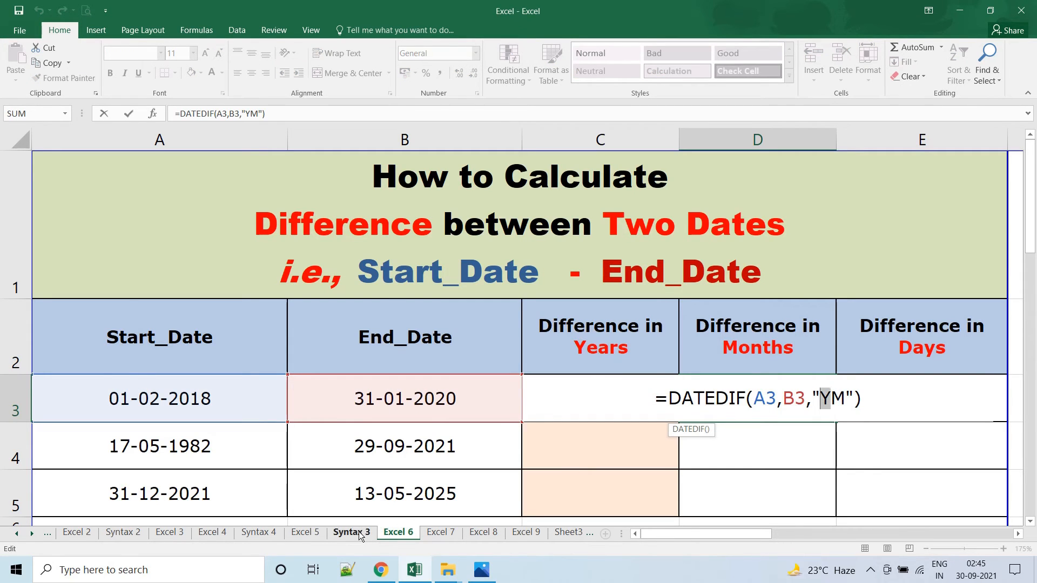
click(352, 532)
click(104, 473)
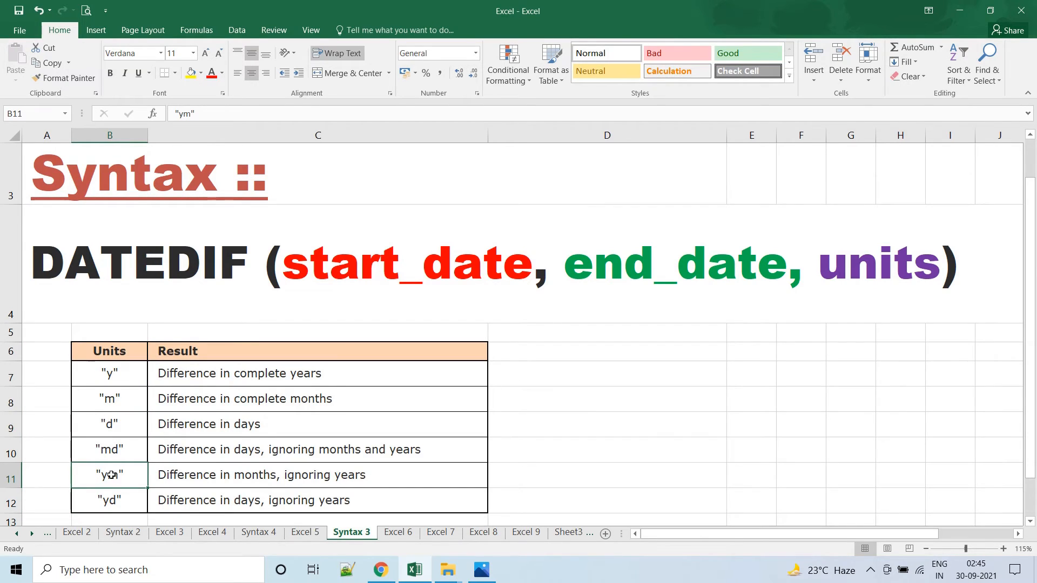
On the Excel 6 sheet, change the unit of the DATEDIF formula in cell E3 to "MD" so it counts days ignoring months and years.
click(399, 532)
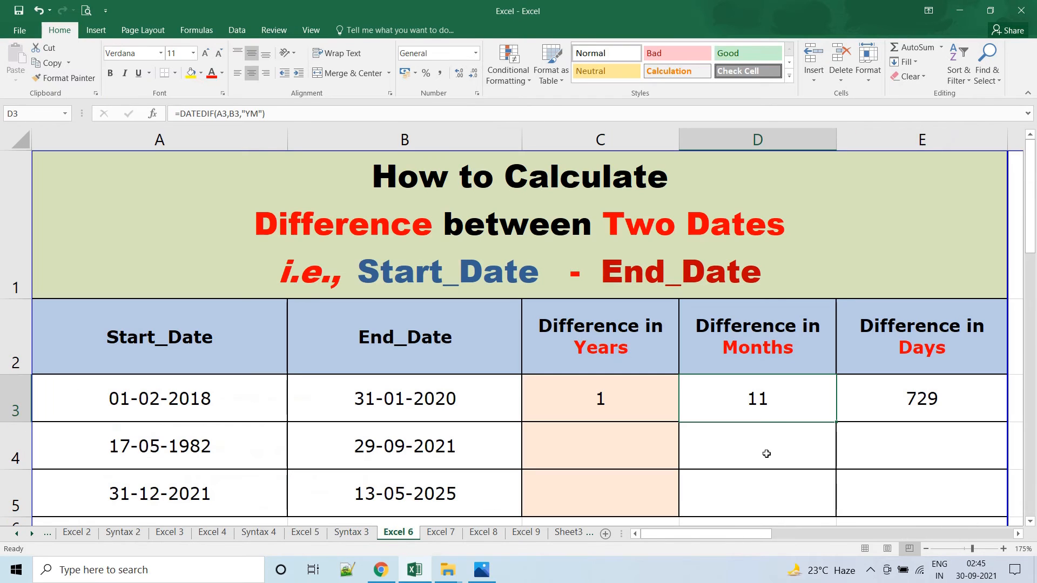
double_click(768, 399)
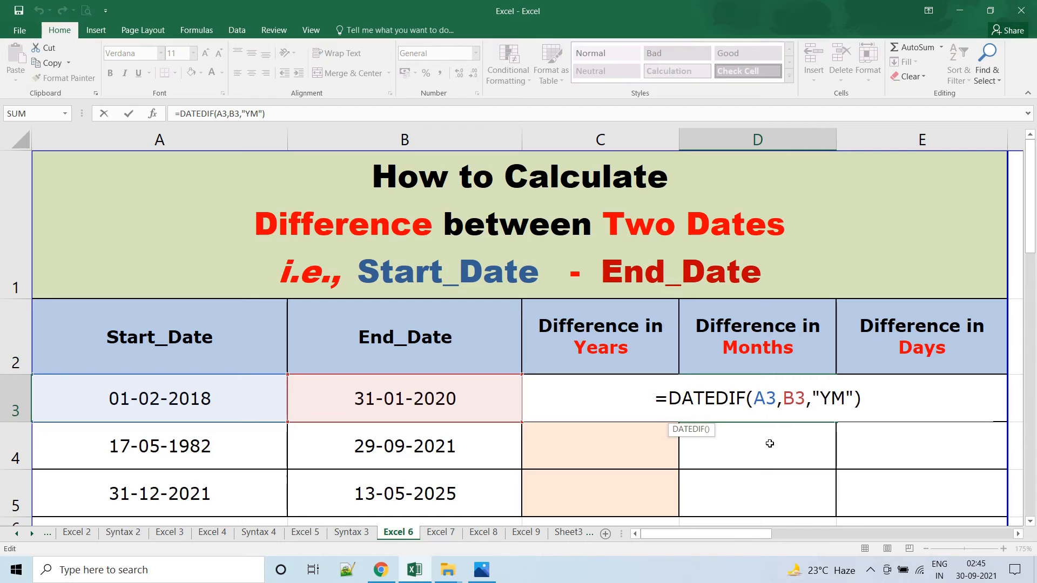
key(Return)
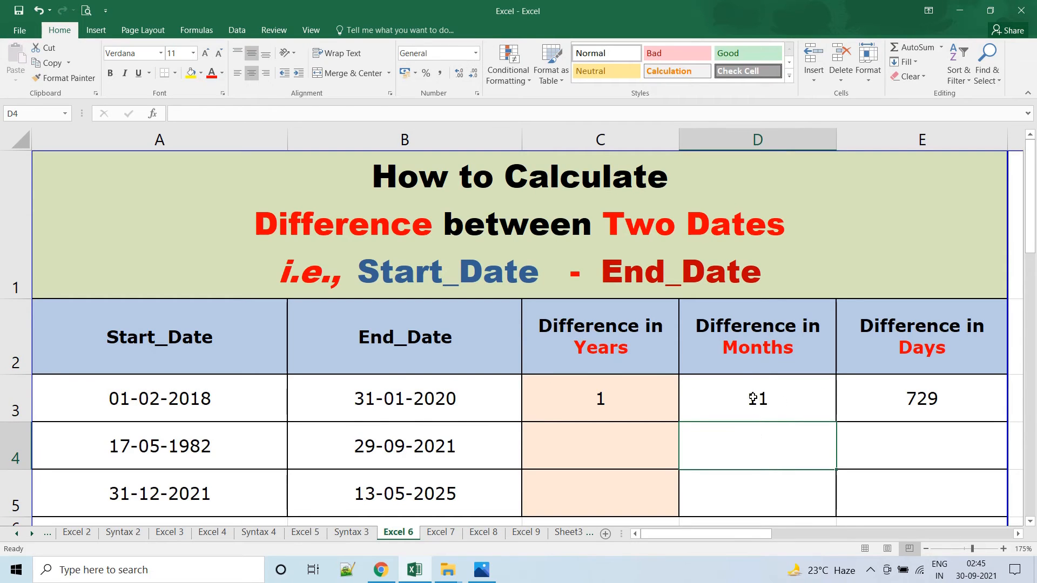
click(936, 403)
double_click(934, 402)
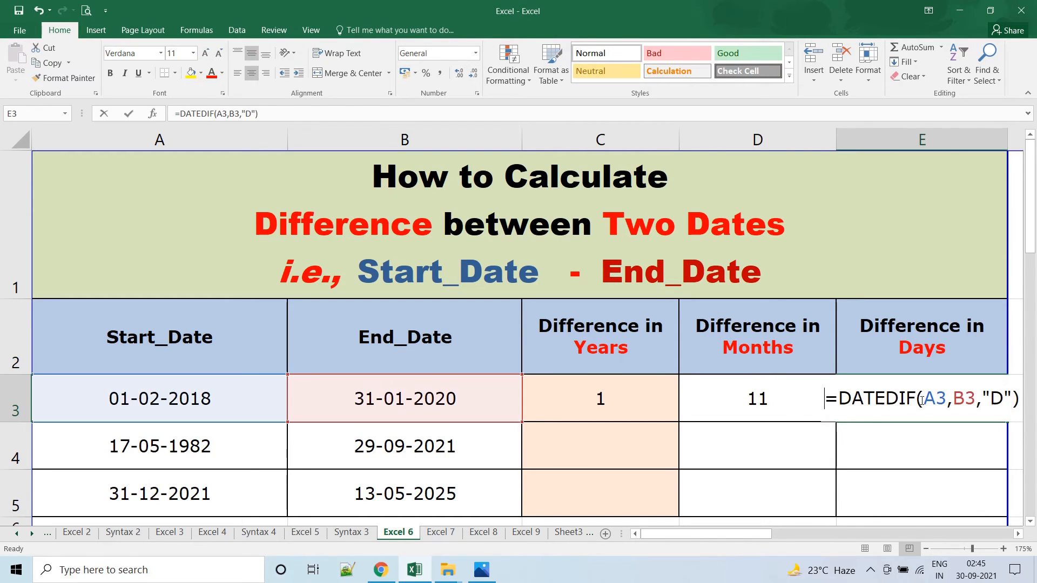
double_click(994, 398)
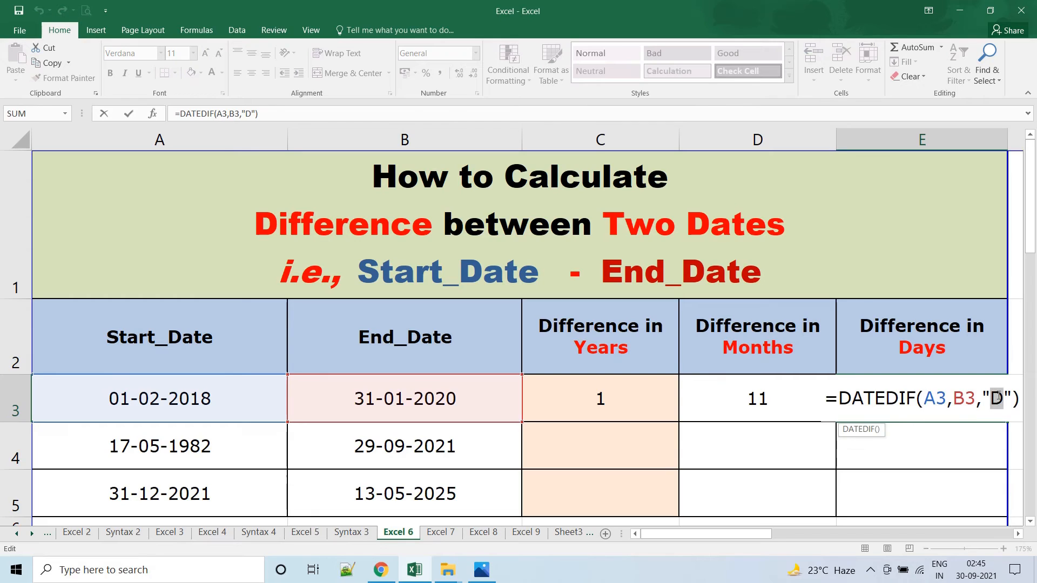
text(MD)
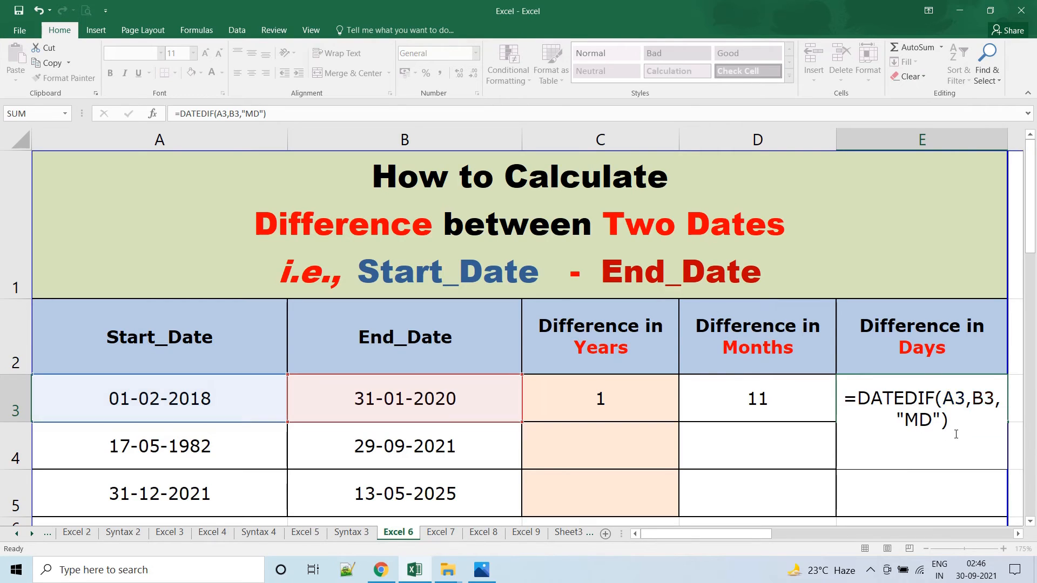
key(Return)
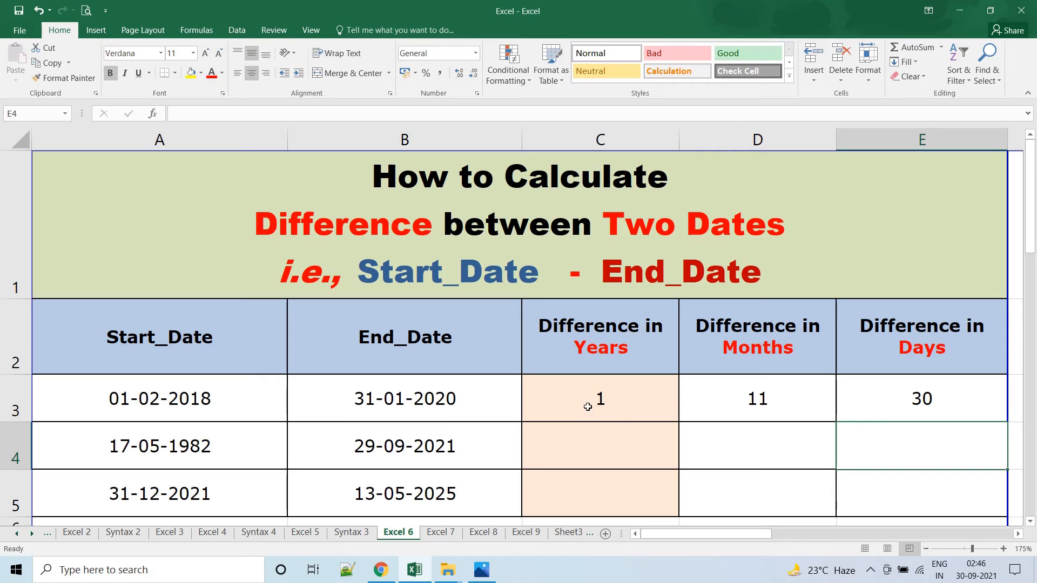
Review the combined difference in C3:E3 and fill the years formula from C3 down into cells C4 and C5.
drag(578, 402, 908, 402)
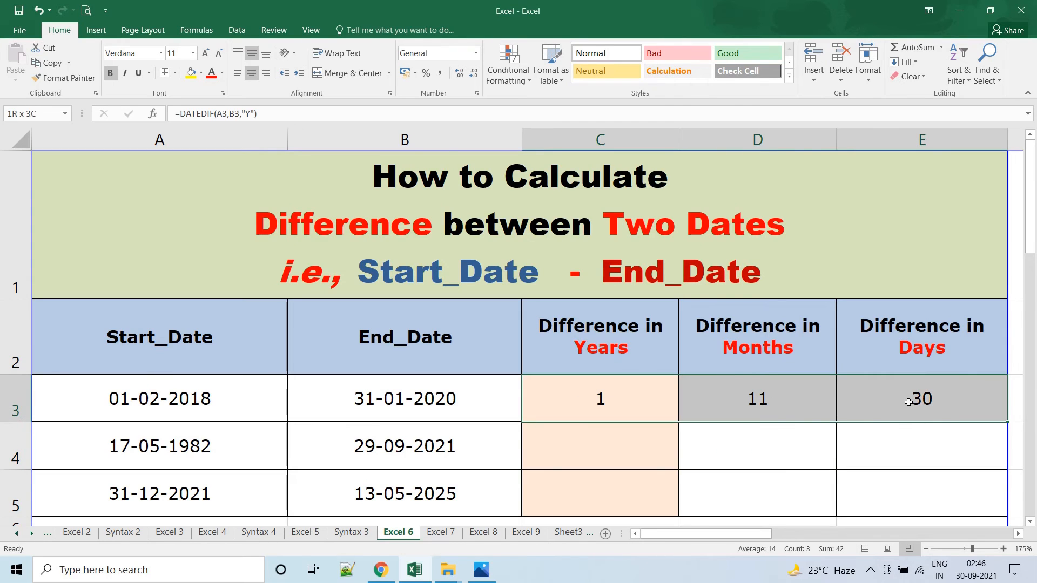
click(613, 402)
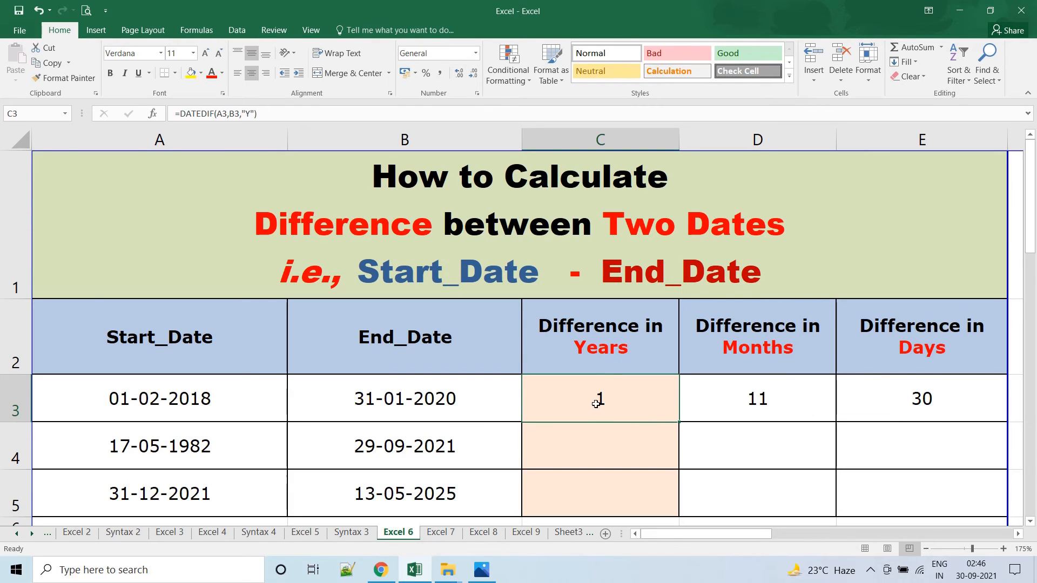
drag(595, 404, 880, 398)
click(549, 463)
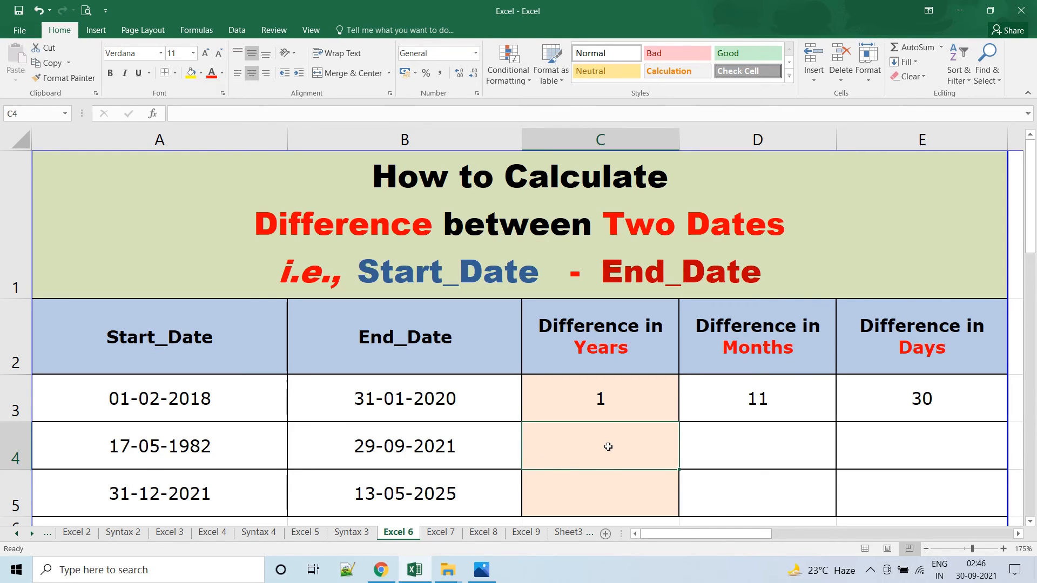
key(ctrl+d)
click(610, 483)
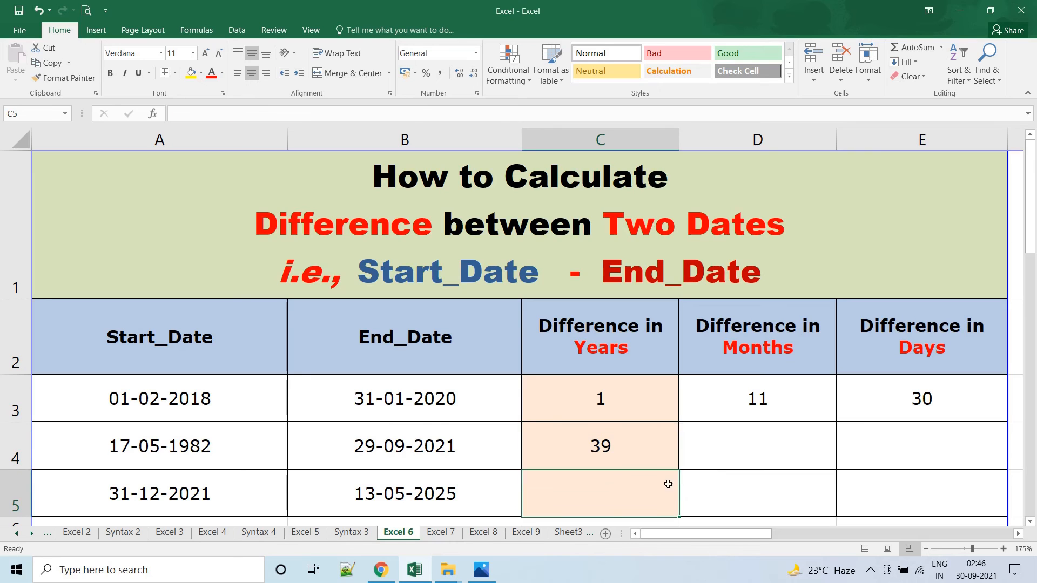
key(ctrl+d)
Fill the months formula from D3 and the days formula from E3 down into rows 4 and 5.
click(743, 444)
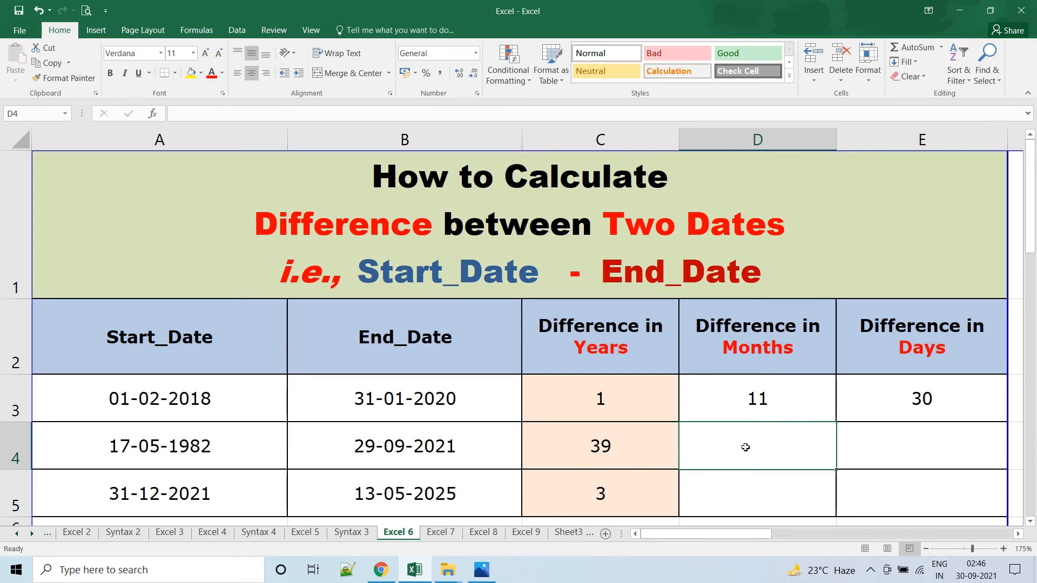
key(ctrl+d)
click(755, 496)
key(ctrl+d)
click(903, 447)
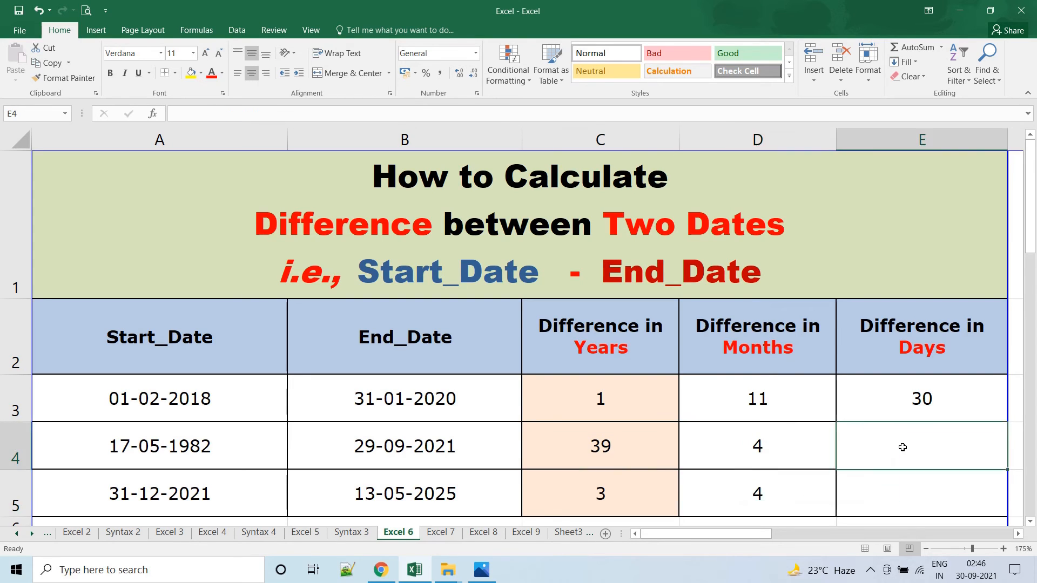
key(ctrl+d)
click(904, 478)
key(ctrl+d)
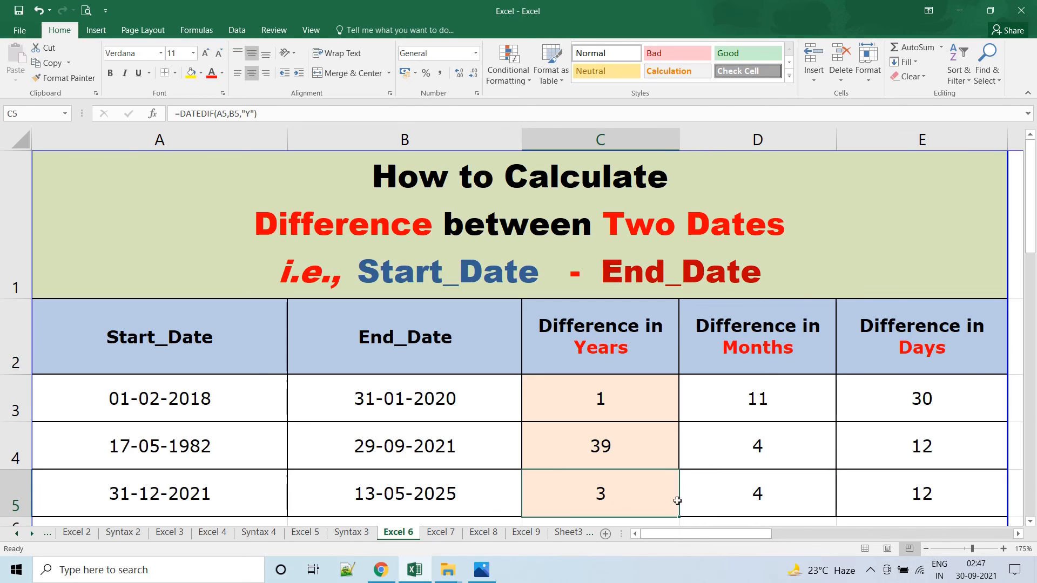
Examine the DATEDIF formulas in C4, D3 and E4 and compare the row 3 start and end dates with their years difference.
click(773, 488)
click(626, 415)
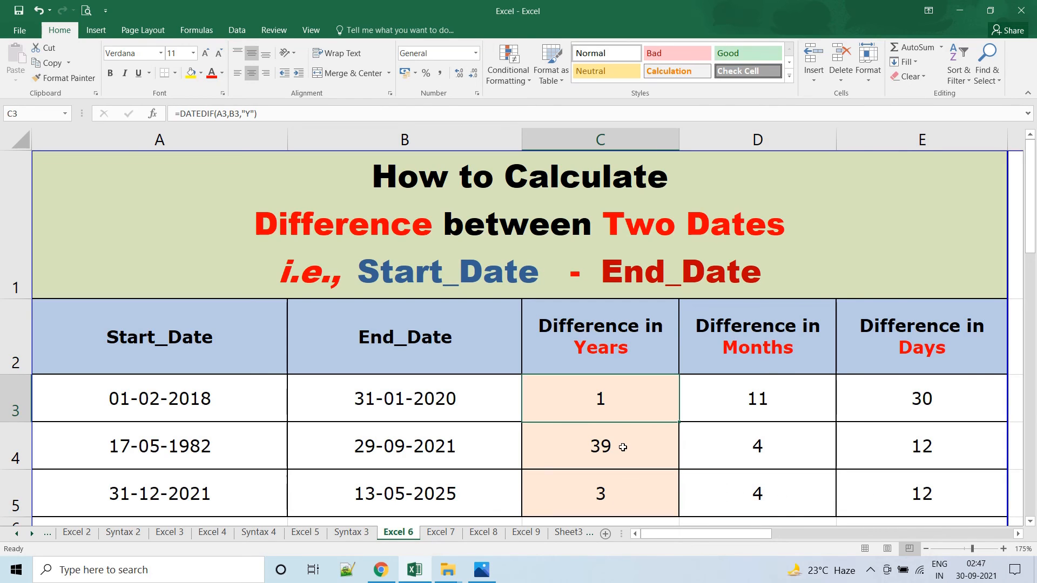
double_click(620, 448)
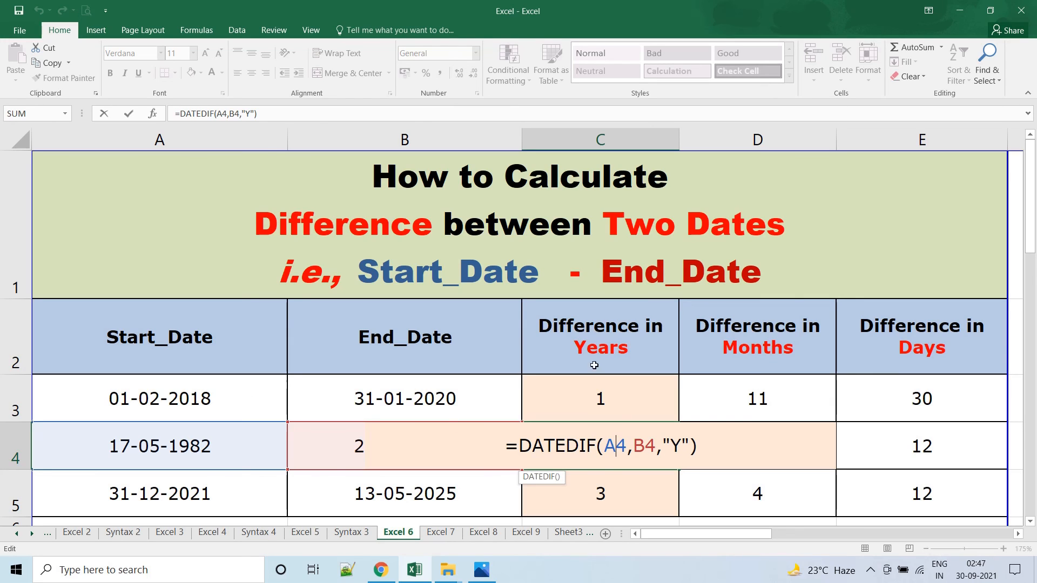
key(Return)
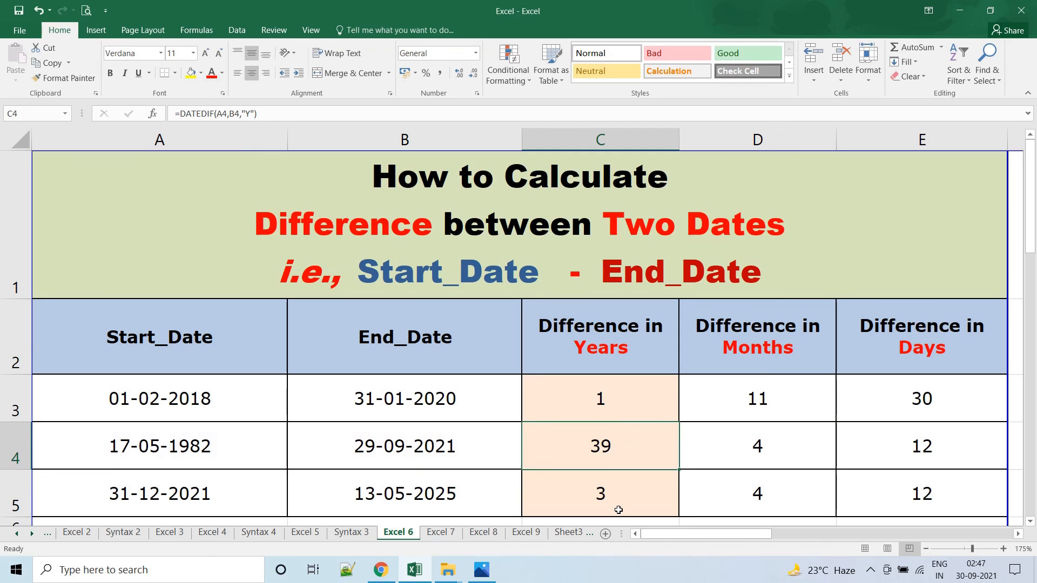
double_click(758, 405)
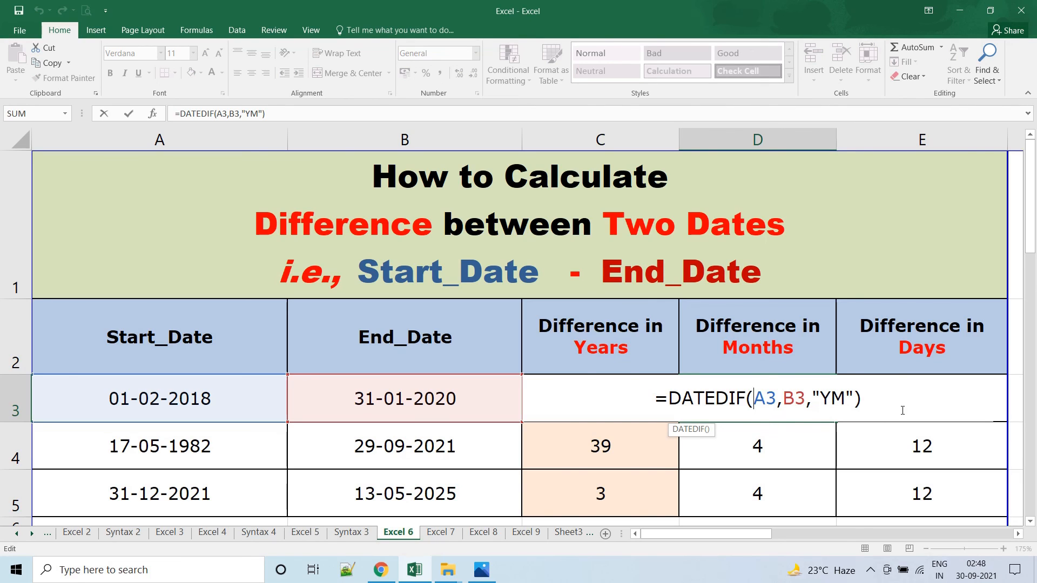
click(887, 457)
double_click(887, 456)
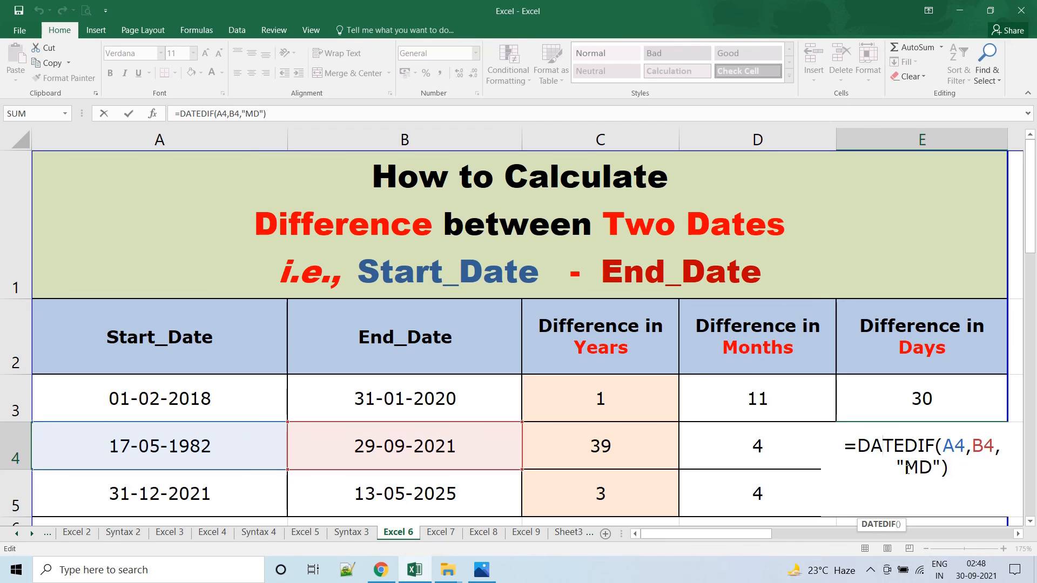
click(395, 410)
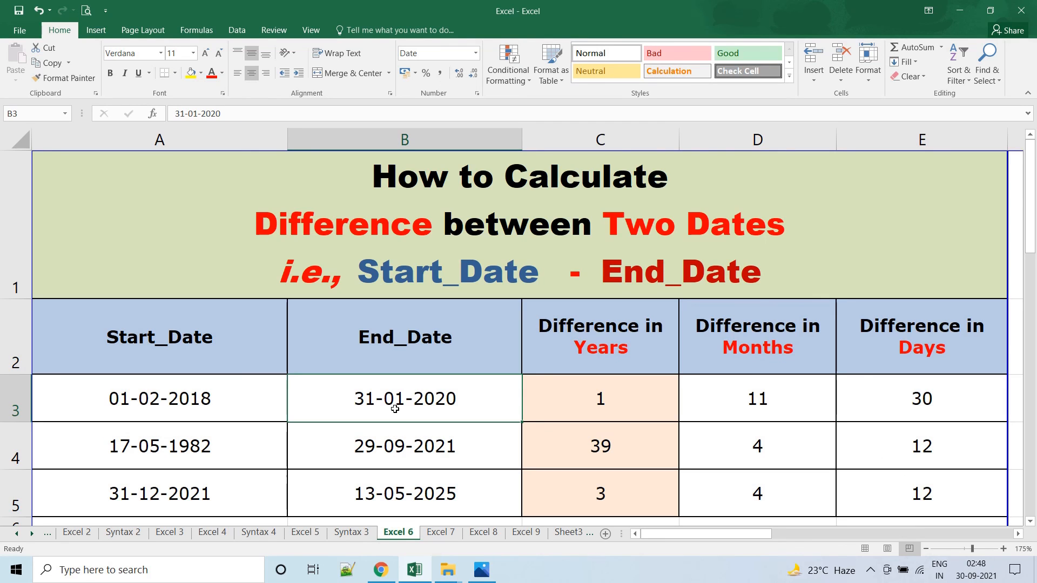
click(191, 397)
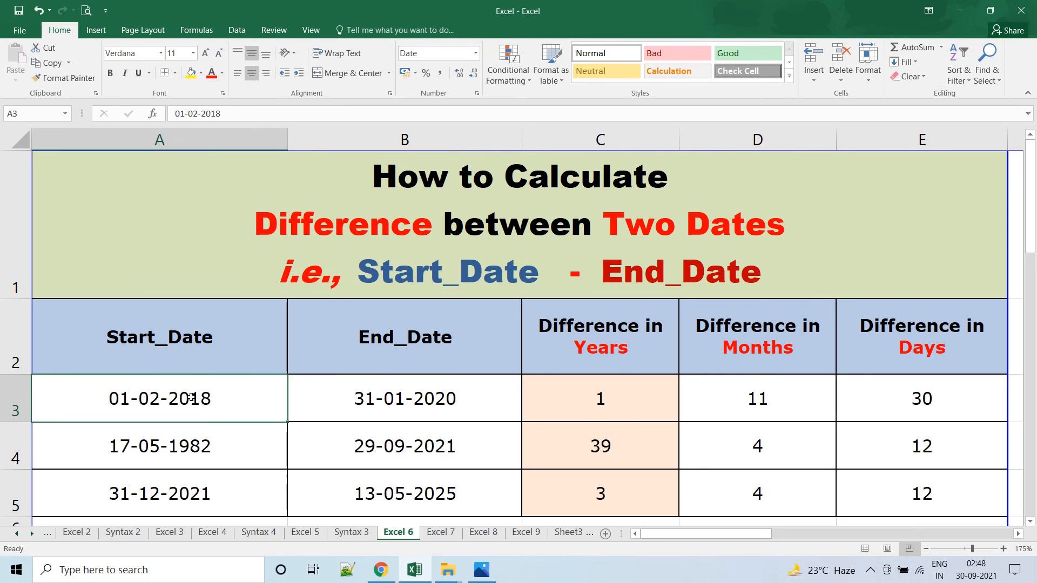
click(415, 402)
click(621, 413)
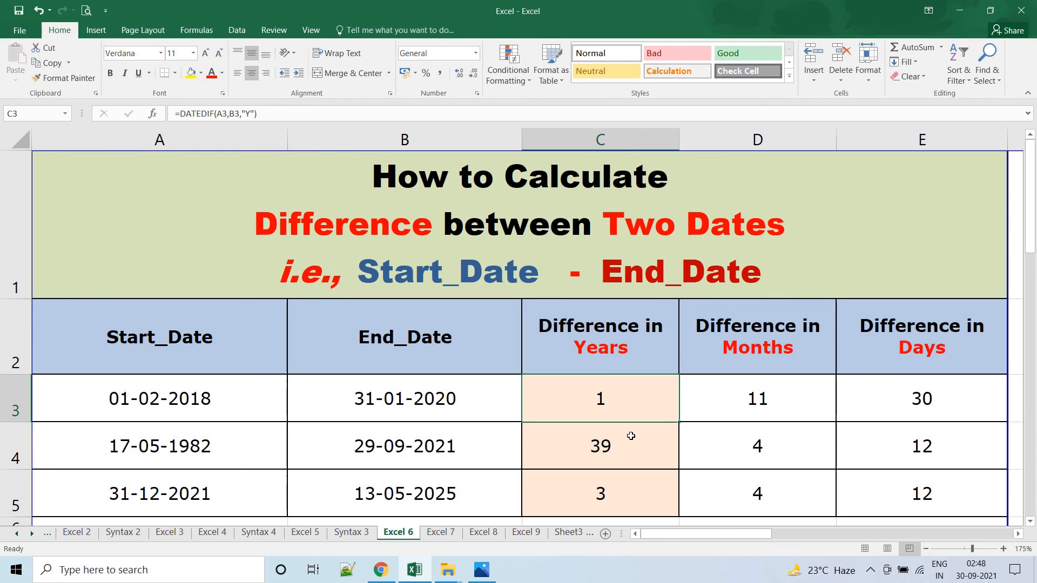